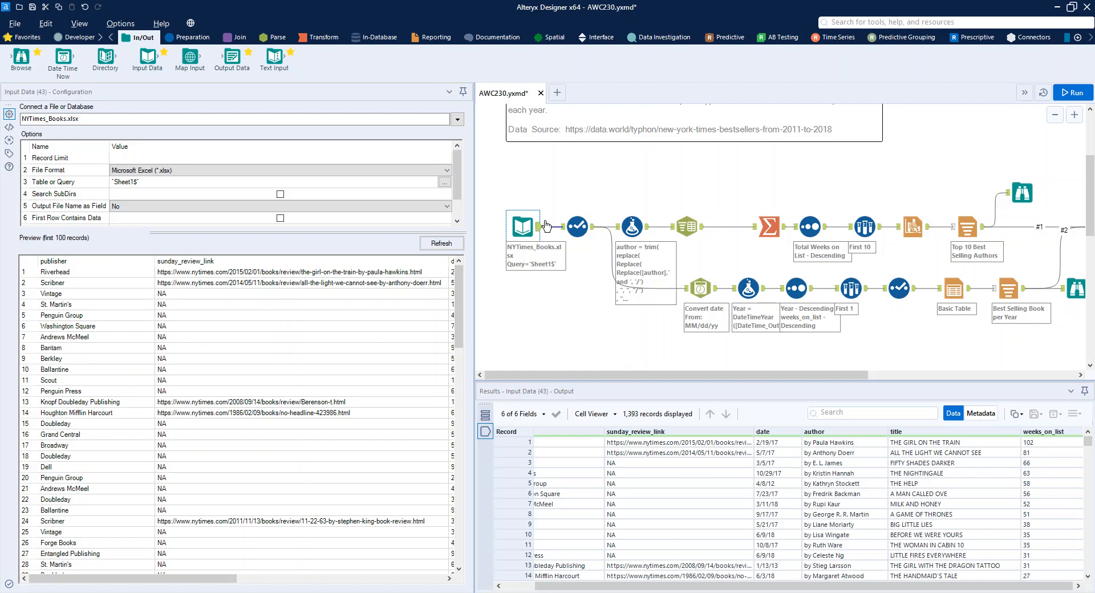
- Review the fields coming from the books input, the Select tool's column types and the author Formula tool
{"action": "left_click", "coordinate": [547, 226]}
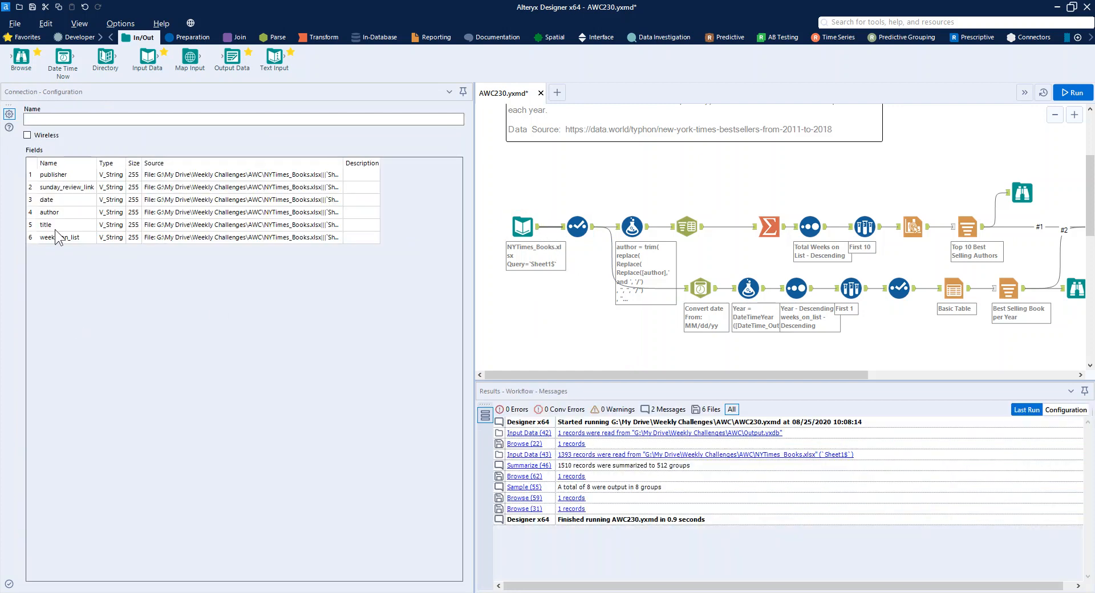
{"action": "left_click", "coordinate": [578, 219]}
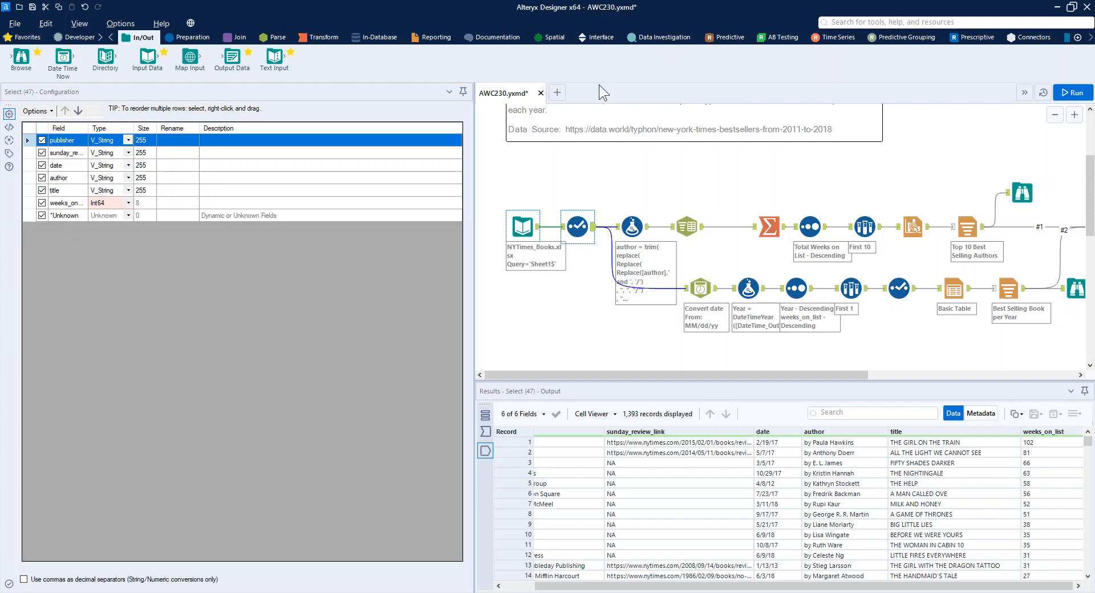
{"action": "left_click", "coordinate": [630, 225]}
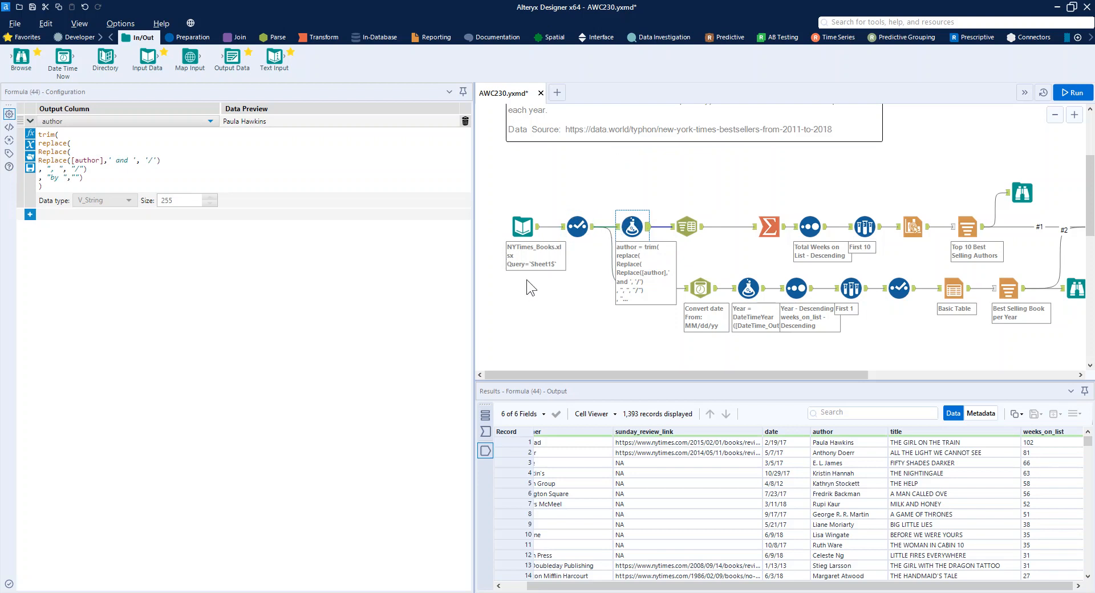
- Examine the author values entering the Formula tool and view the full multi-author value in record 68
{"action": "left_click", "coordinate": [617, 227]}
{"action": "scroll", "coordinate": [860, 501], "scroll_direction": "down", "scroll_amount": 4}
{"action": "scroll", "coordinate": [861, 507], "scroll_direction": "down", "scroll_amount": 11}
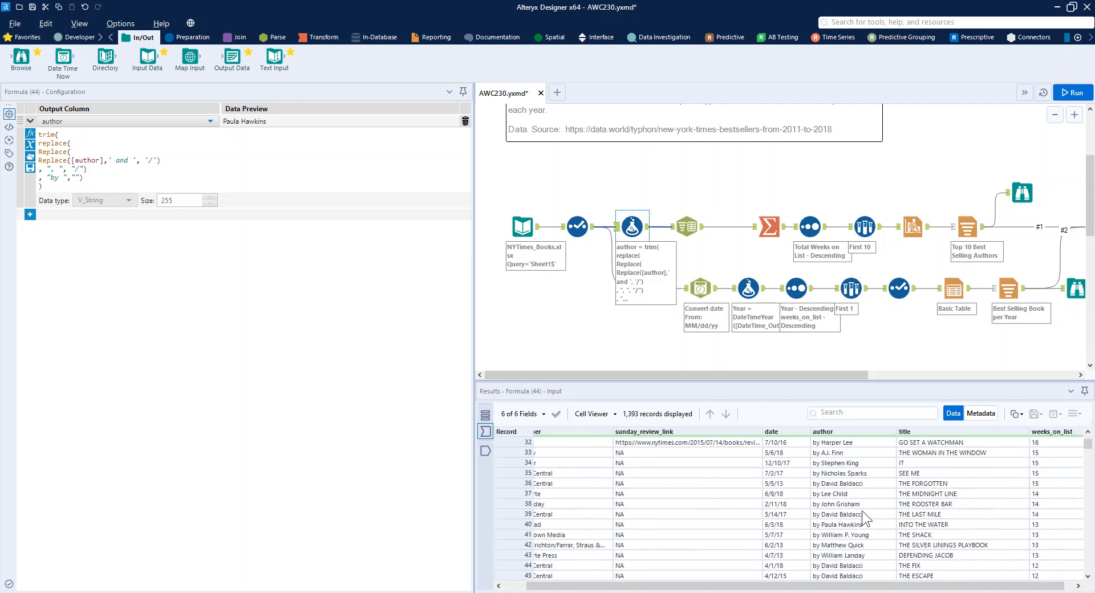
{"action": "scroll", "coordinate": [863, 528], "scroll_direction": "down", "scroll_amount": 4}
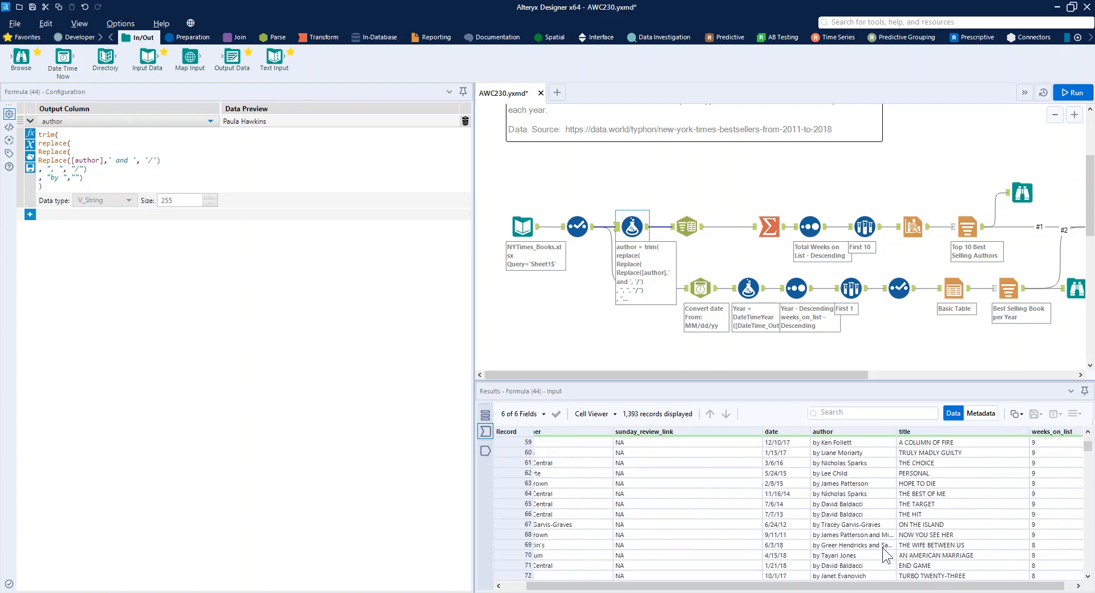
{"action": "left_click", "coordinate": [862, 536]}
{"action": "double_click", "coordinate": [861, 537]}
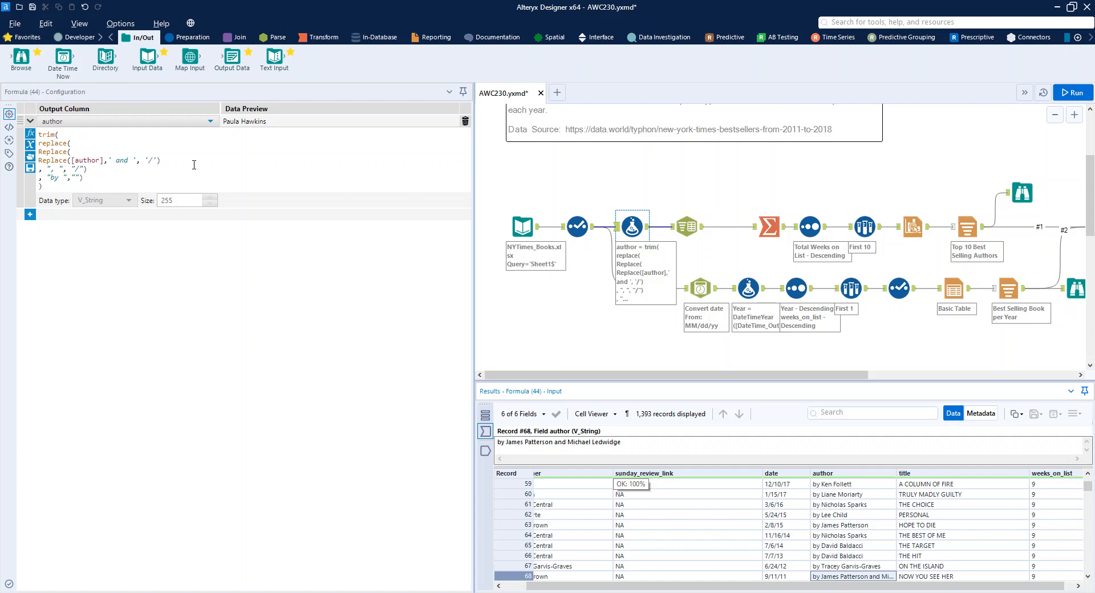
- Examine the nested Replace expressions in the author formula and compare the Formula tool's input with its output
{"action": "left_click_drag", "start_coordinate": [181, 161], "coordinate": [37, 160]}
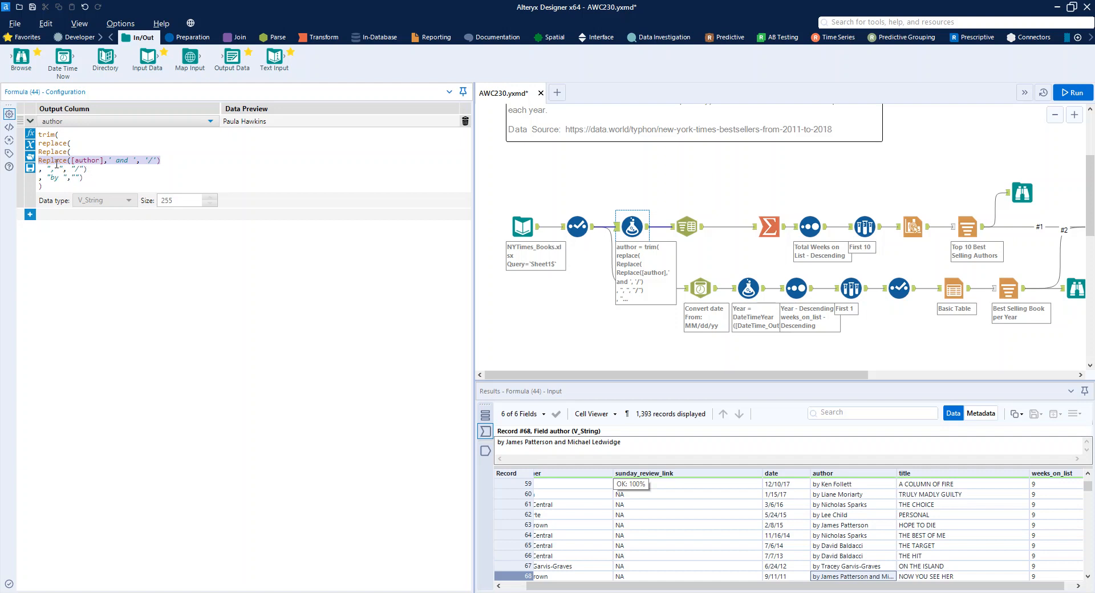
{"action": "left_click_drag", "start_coordinate": [91, 170], "coordinate": [38, 170]}
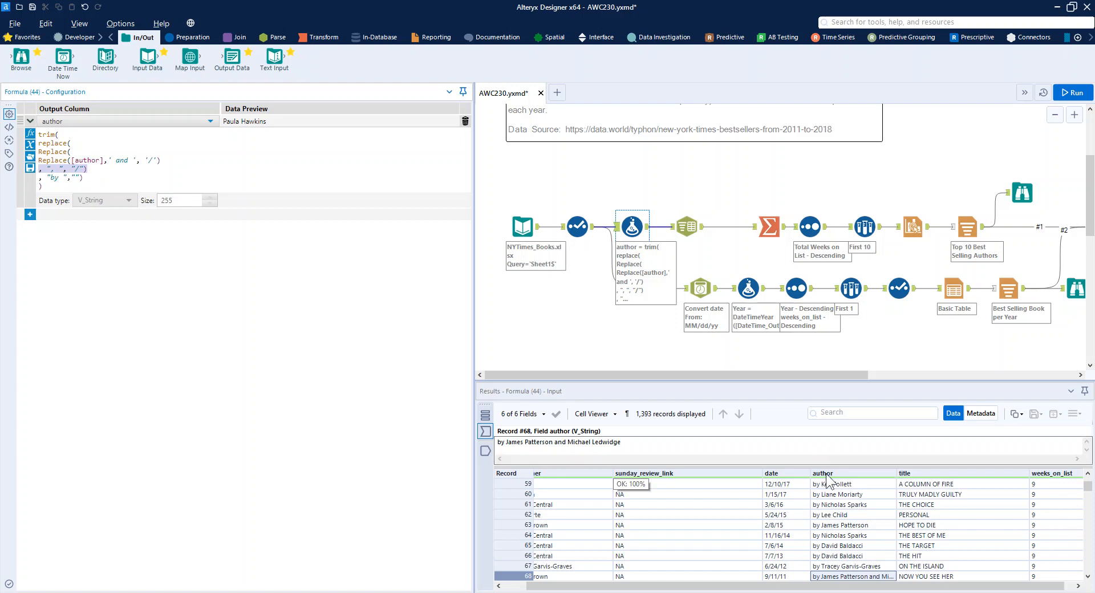
{"action": "left_click_drag", "start_coordinate": [88, 177], "coordinate": [38, 177]}
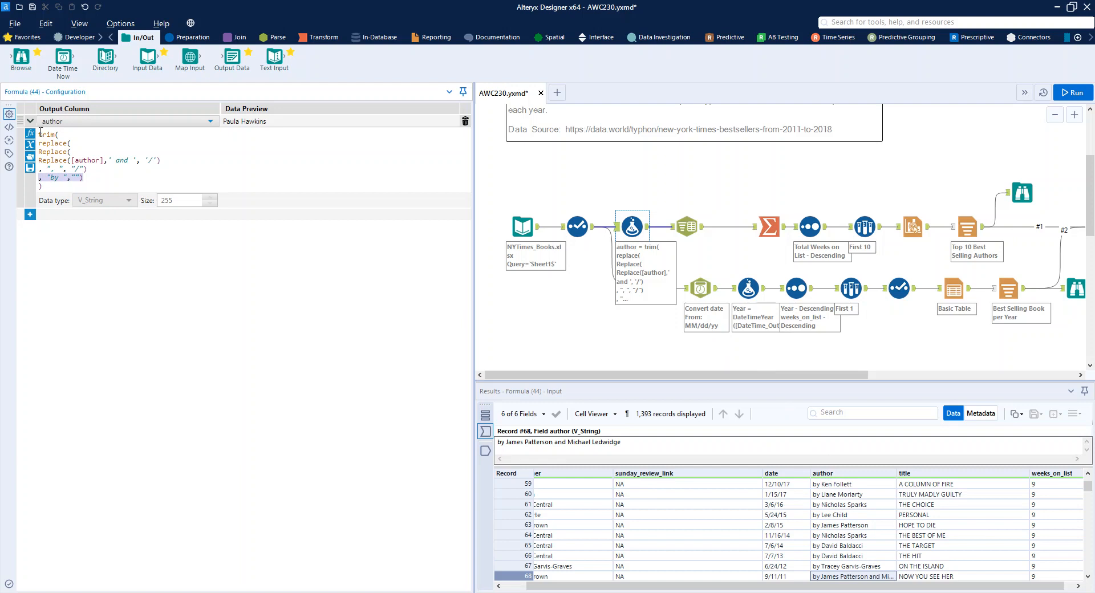
{"action": "left_click", "coordinate": [107, 208]}
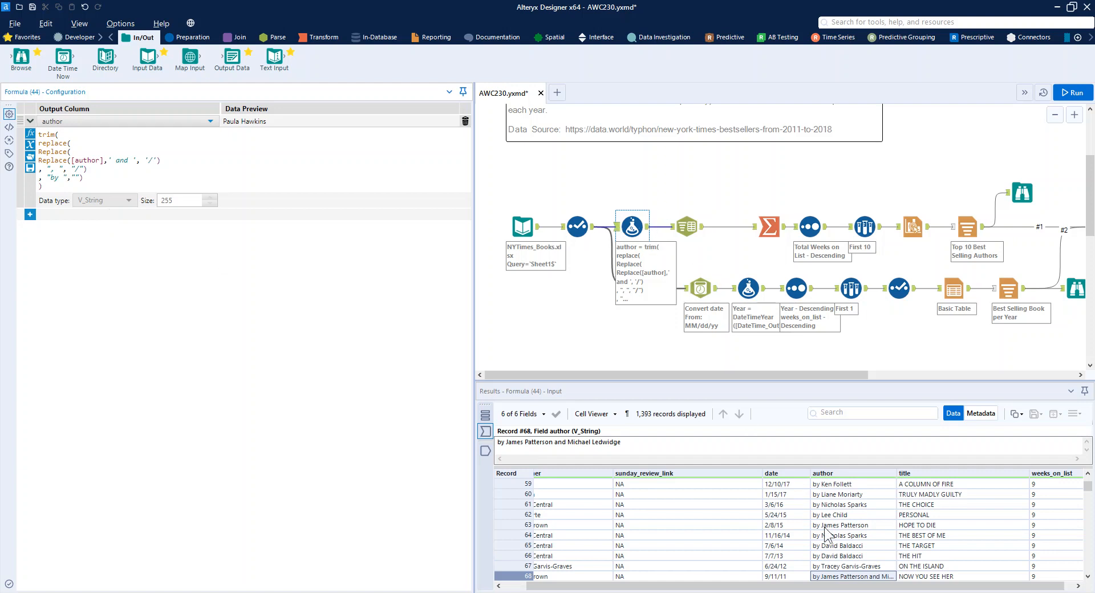
{"action": "scroll", "coordinate": [881, 562], "scroll_direction": "down", "scroll_amount": 1}
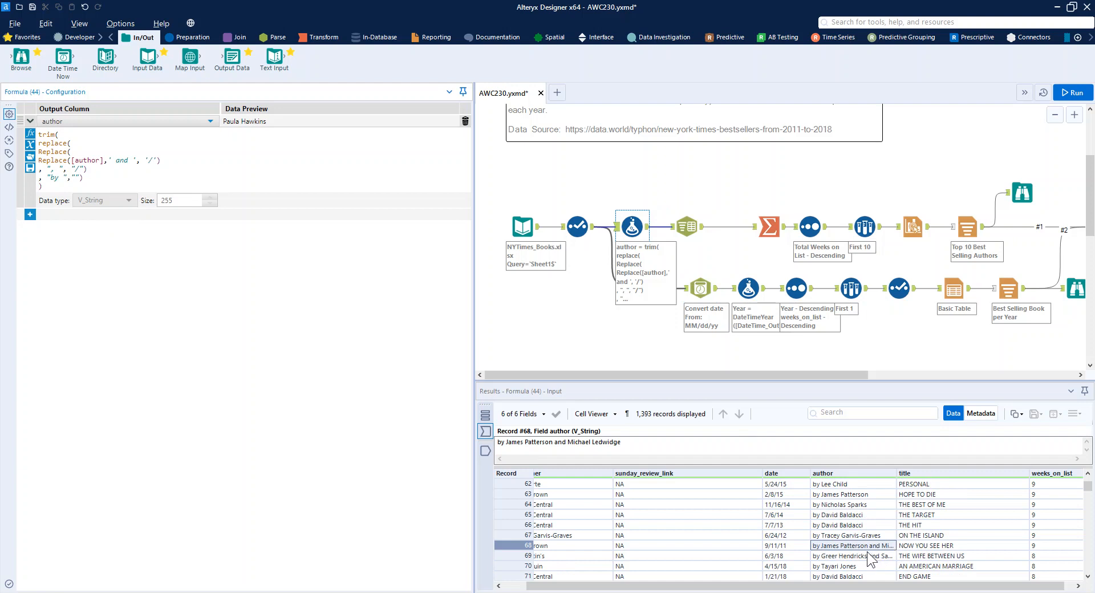
{"action": "left_click", "coordinate": [649, 227]}
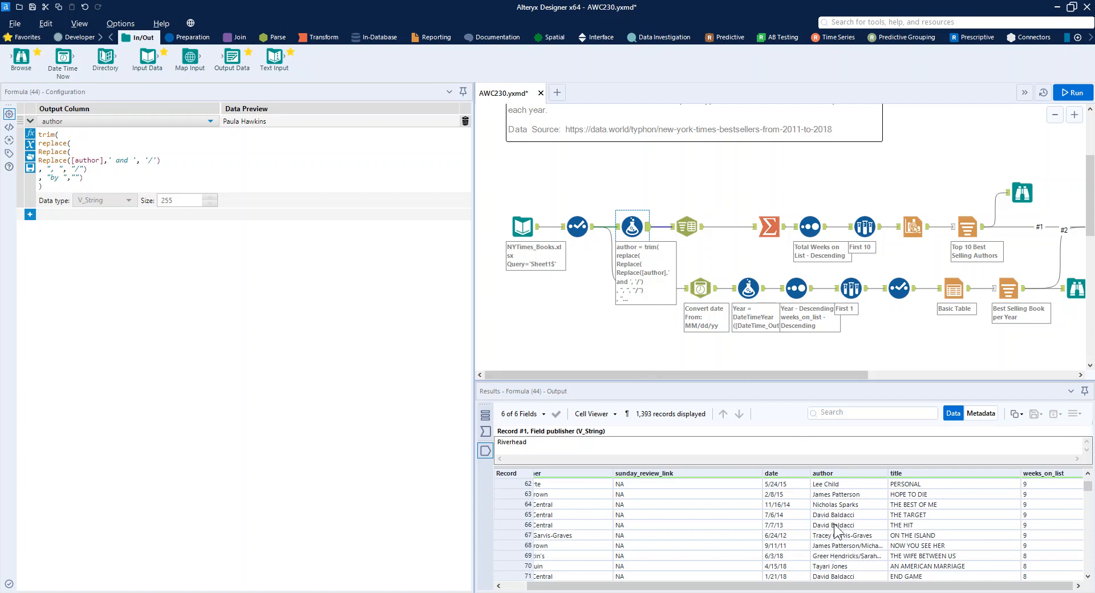
- Review how the Text To Columns tool splits author to rows on "/", comparing its input and output for records 68 and 69
{"action": "left_click", "coordinate": [685, 231]}
{"action": "left_click", "coordinate": [385, 153]}
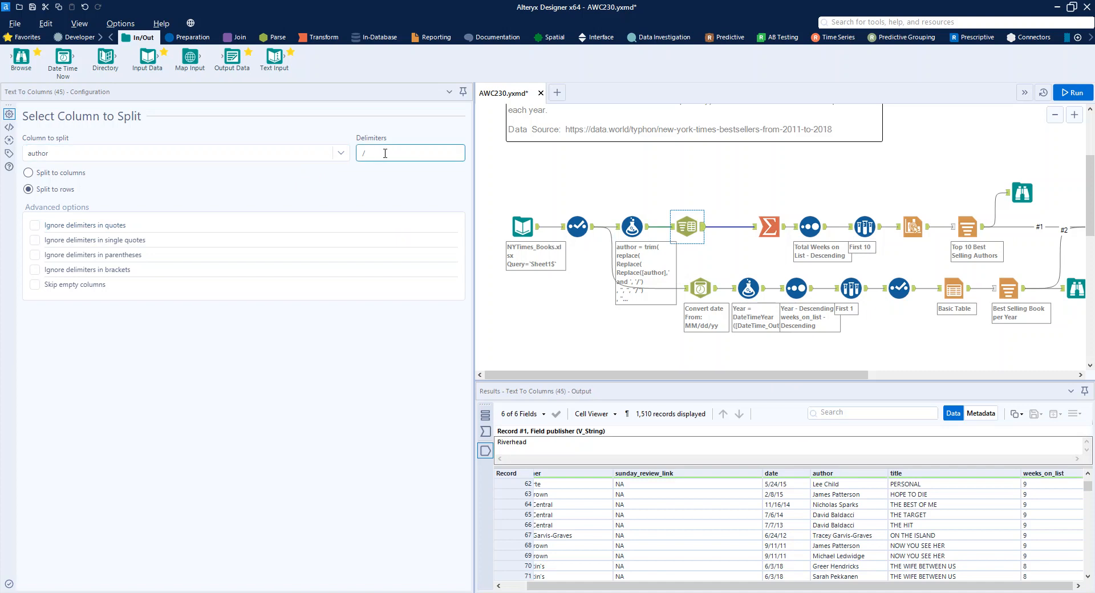
{"action": "left_click", "coordinate": [674, 227]}
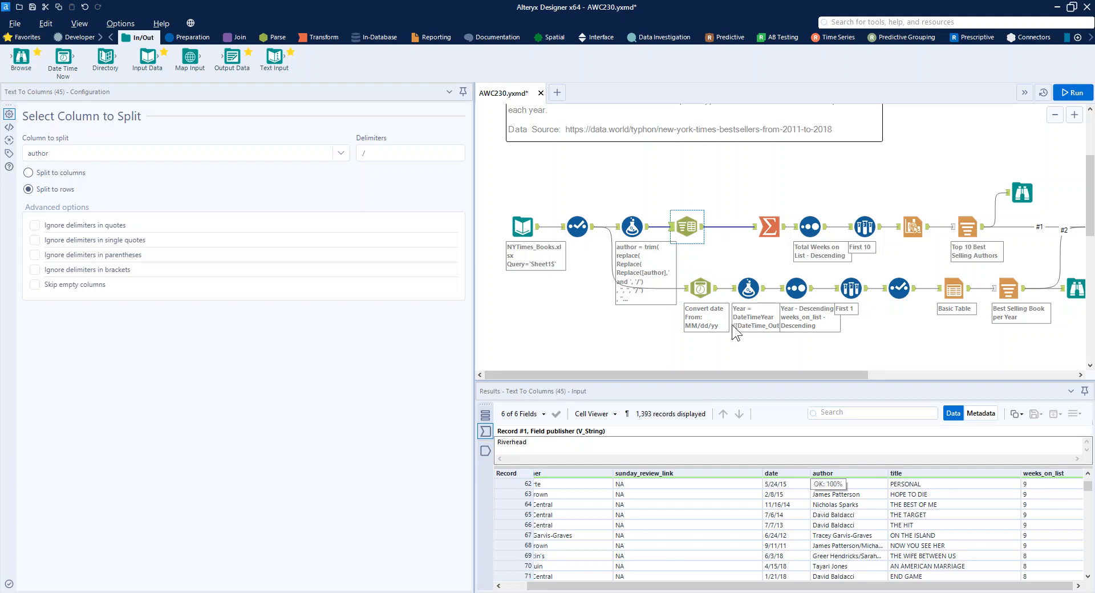
{"action": "left_click", "coordinate": [696, 235]}
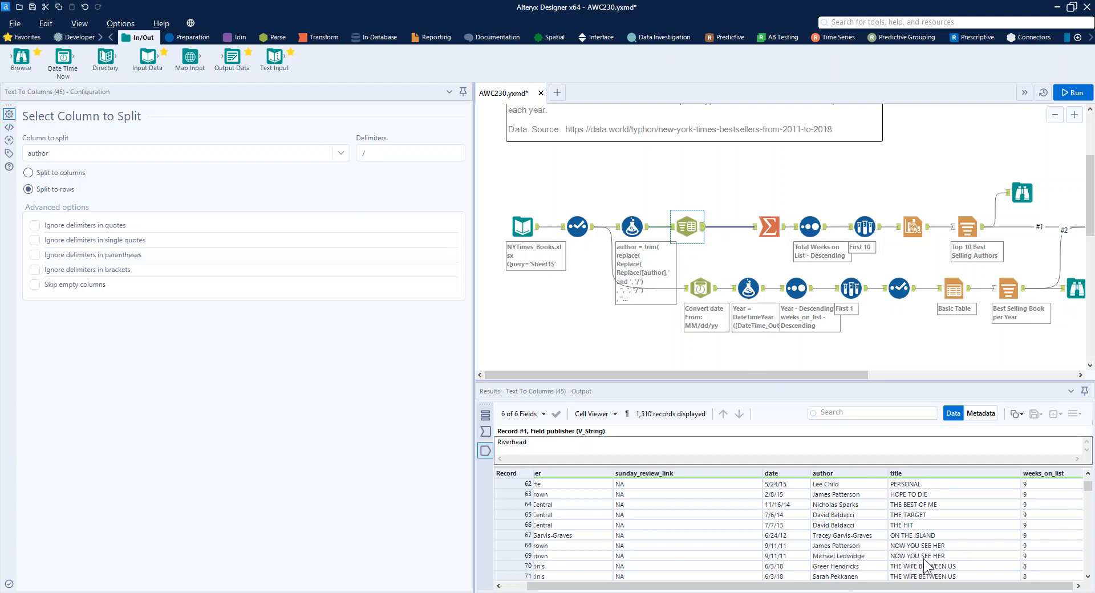
{"action": "left_click_drag", "start_coordinate": [921, 546], "coordinate": [921, 557]}
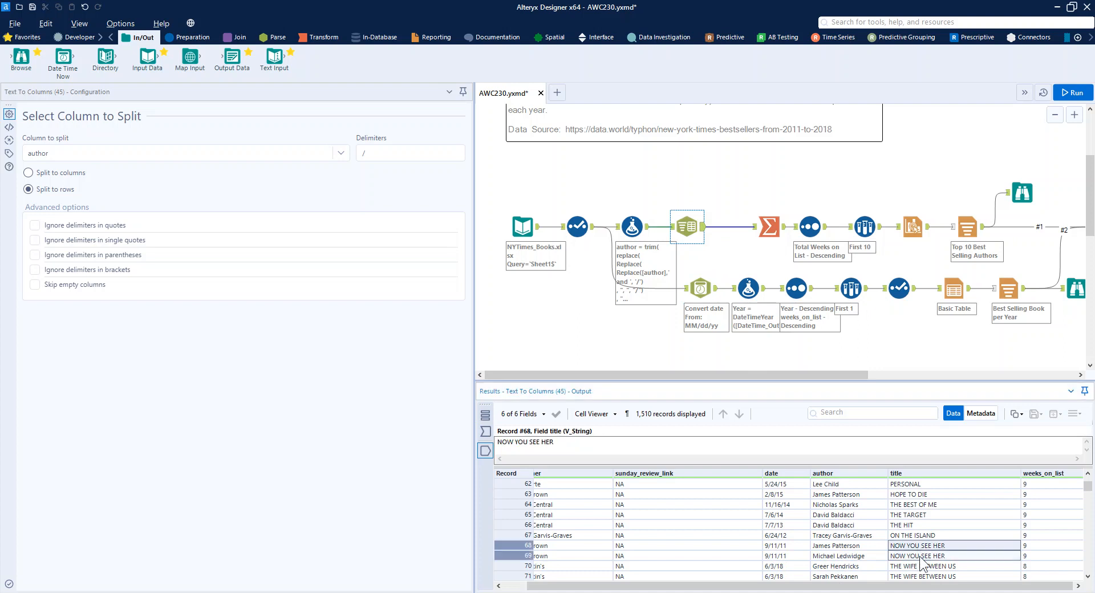
- Inspect the settings and output of the Summarize, Sort and Sample tools in the top-authors branch
{"action": "left_click_drag", "start_coordinate": [796, 376], "coordinate": [897, 386]}
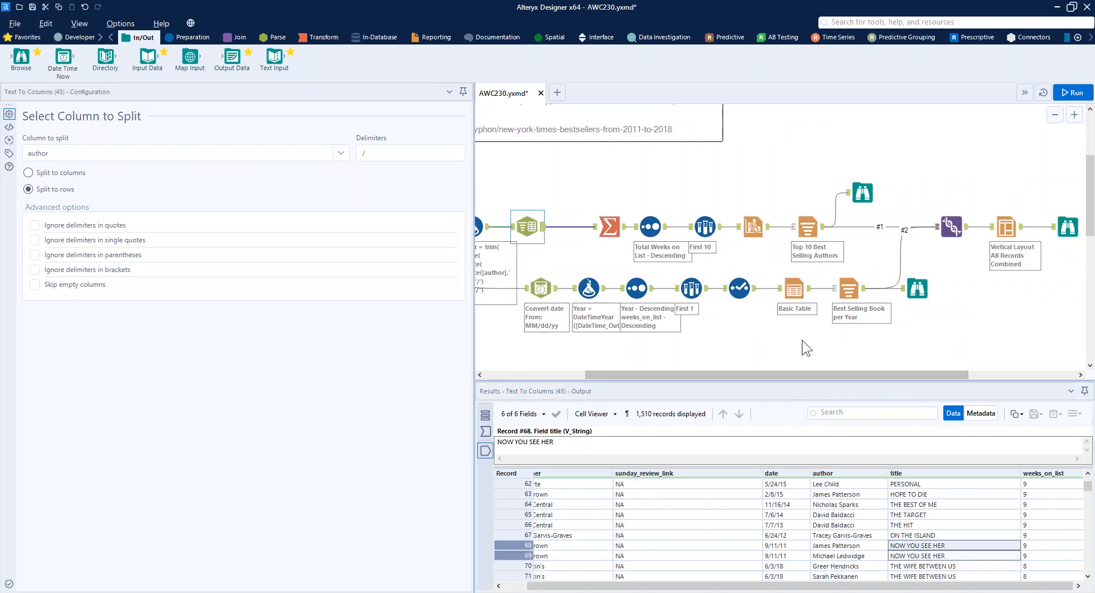
{"action": "left_click_drag", "start_coordinate": [608, 222], "coordinate": [590, 218]}
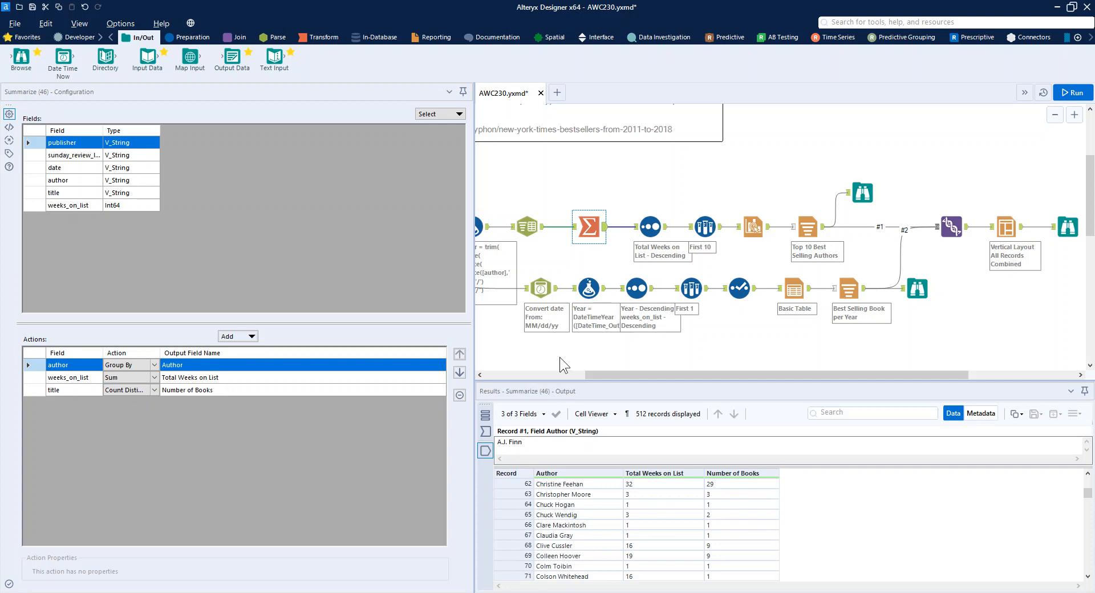
{"action": "left_click", "coordinate": [663, 232]}
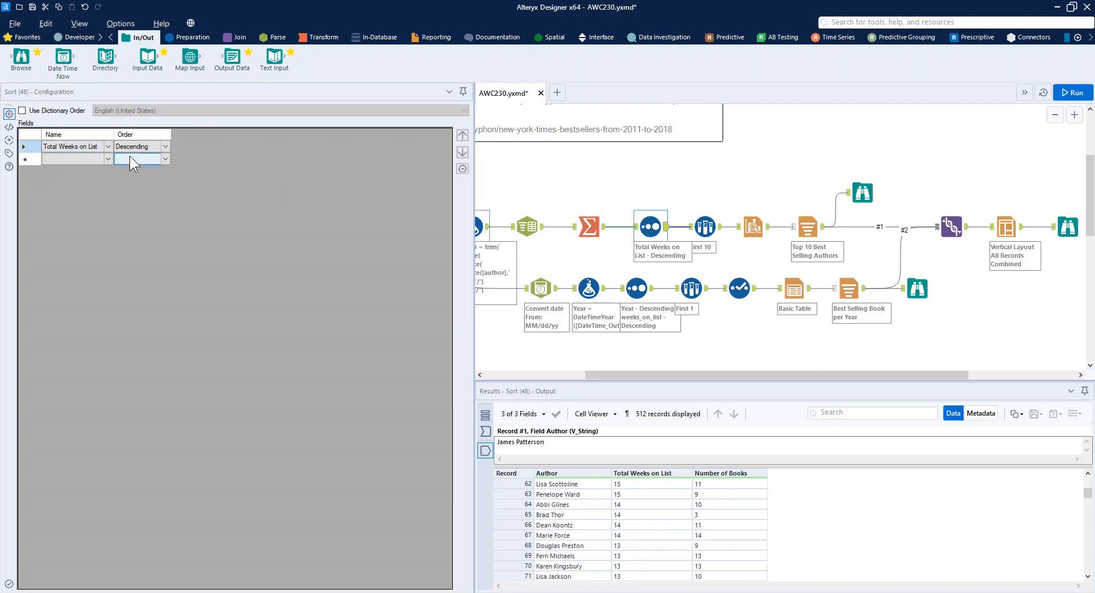
{"action": "left_click", "coordinate": [704, 226]}
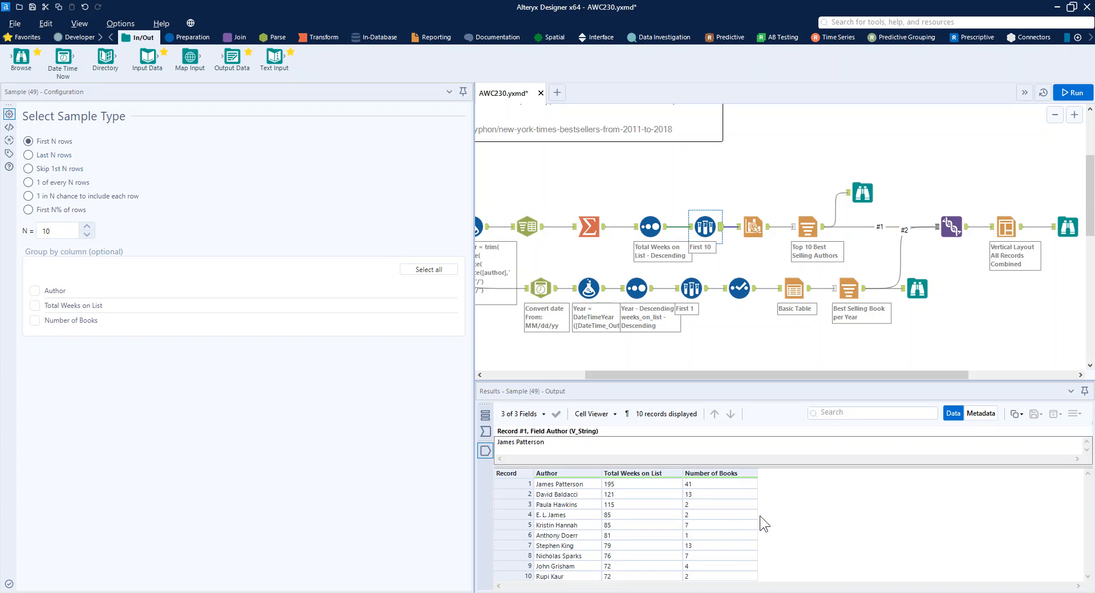
- View the existing Interactive Chart tool's chart configuration and close it
{"action": "left_click", "coordinate": [751, 230]}
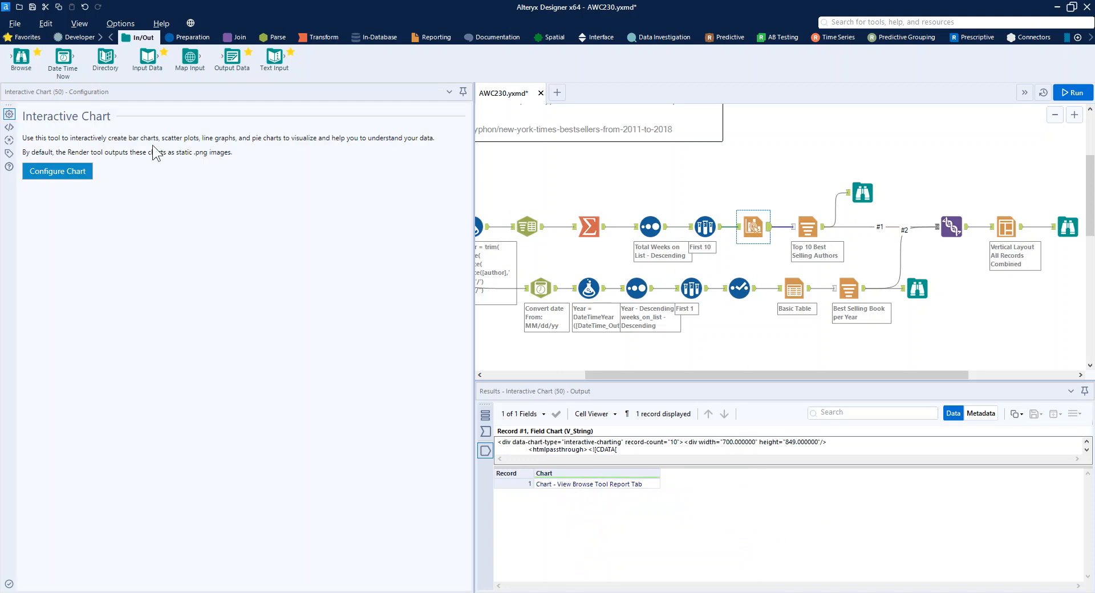
{"action": "left_click", "coordinate": [79, 175]}
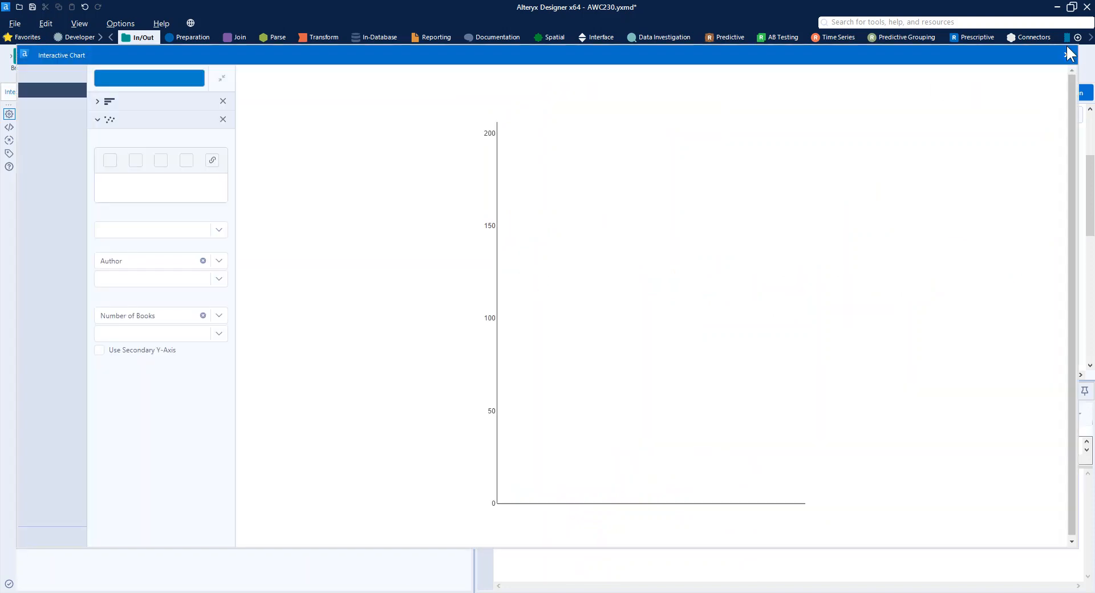
{"action": "left_click", "coordinate": [1066, 54]}
- Add a new Interactive Chart tool above the existing one, after the First 10 Sample tool, and open its chart configuration
{"action": "left_click", "coordinate": [432, 37]}
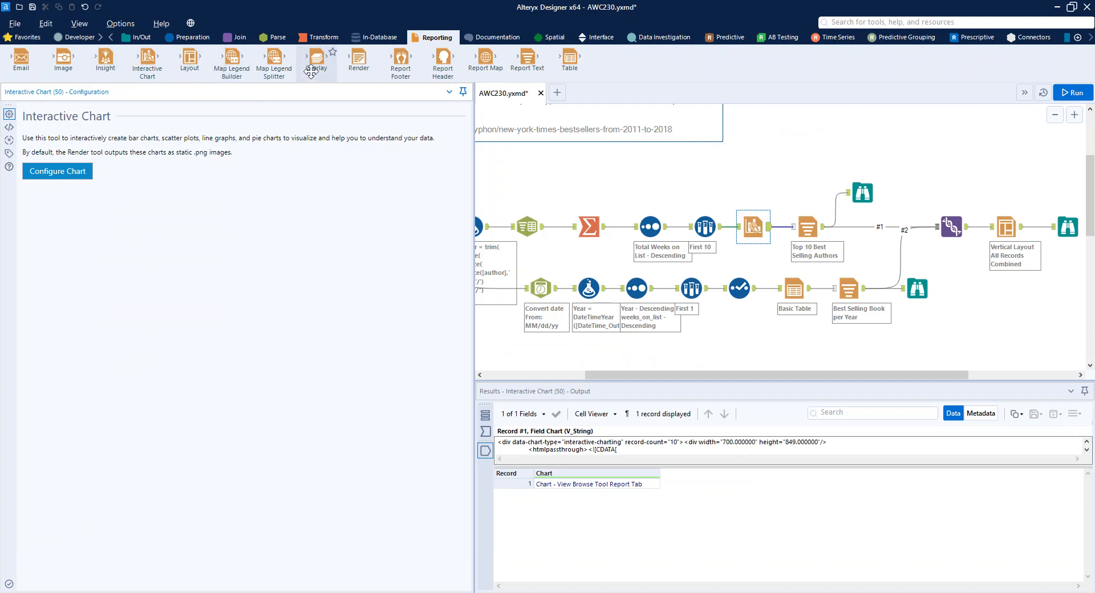
{"action": "left_click_drag", "start_coordinate": [147, 62], "coordinate": [758, 186]}
{"action": "left_click", "coordinate": [71, 173]}
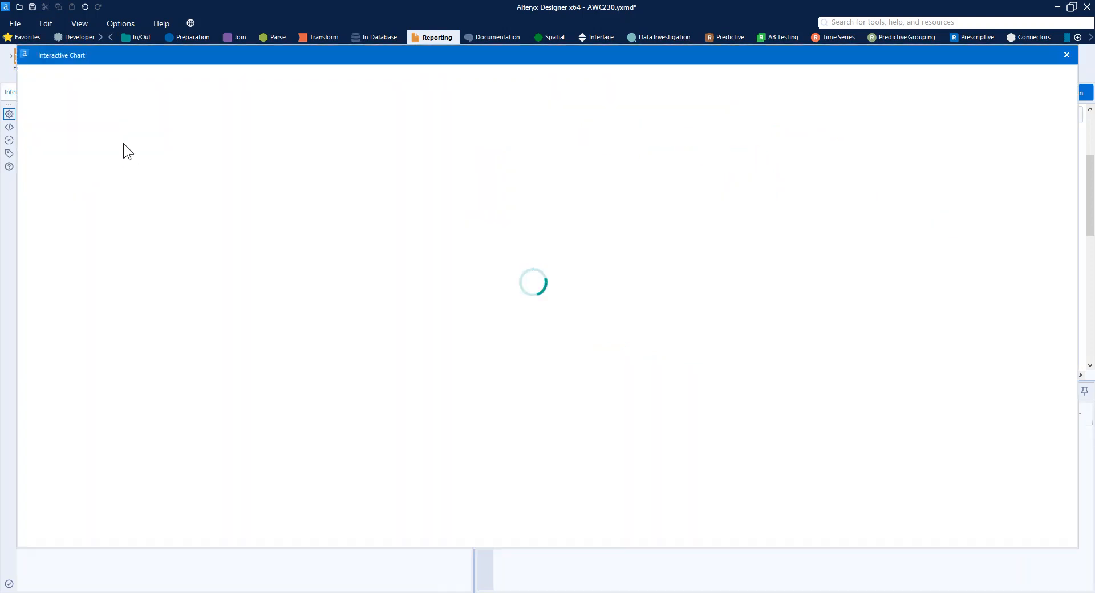
- Add a Bar layer to the new chart with Author on X and Total Weeks on List on Y
{"action": "left_click", "coordinate": [118, 78]}
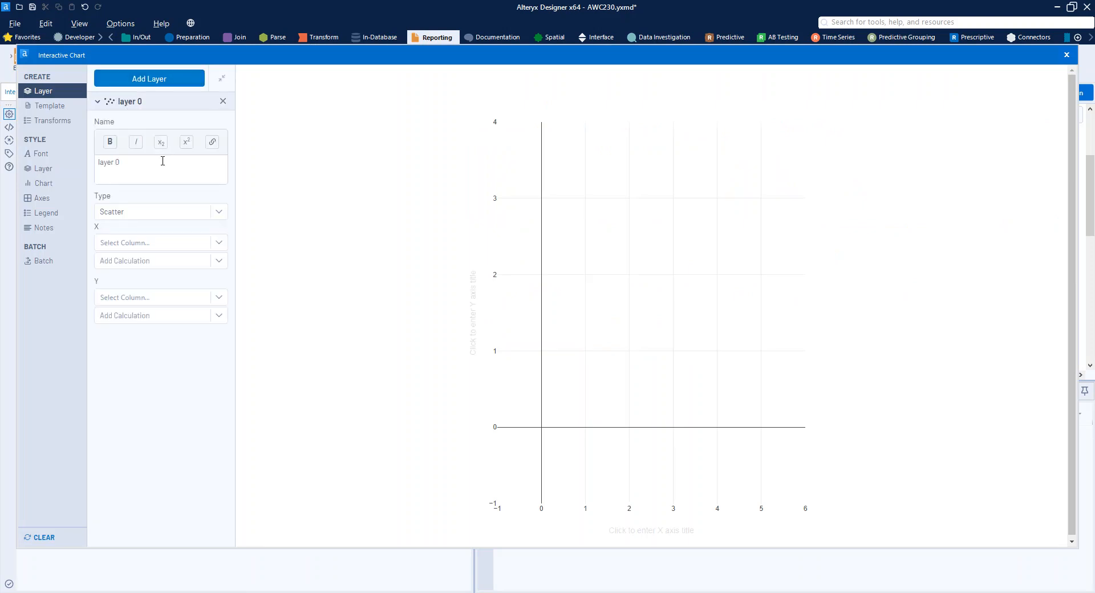
{"action": "left_click", "coordinate": [136, 211]}
{"action": "left_click", "coordinate": [116, 239]}
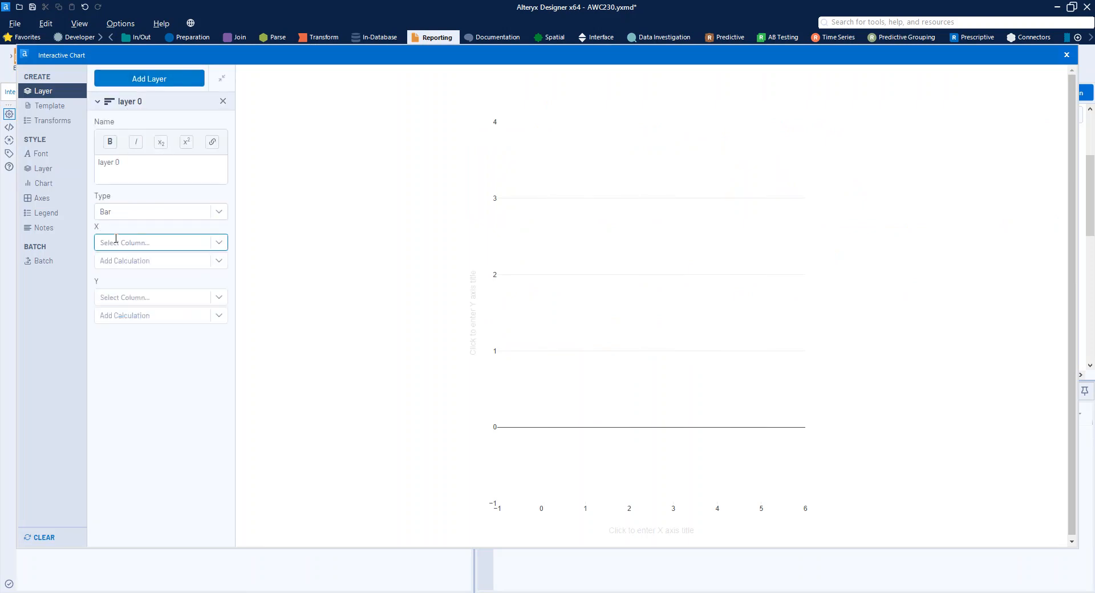
{"action": "left_click", "coordinate": [117, 242]}
{"action": "left_click", "coordinate": [122, 264]}
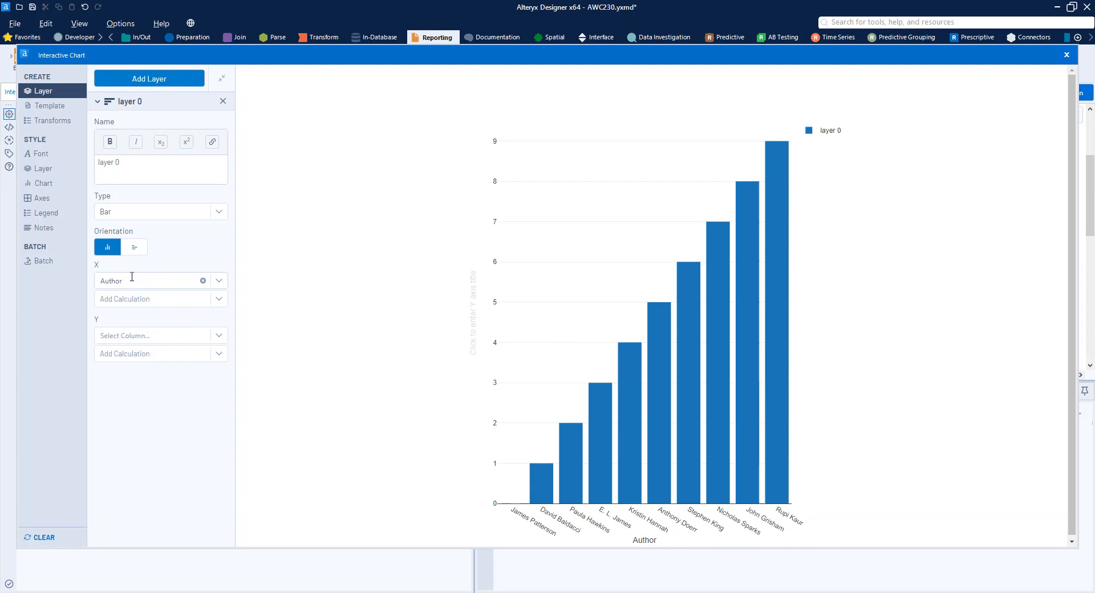
{"action": "left_click", "coordinate": [147, 334]}
{"action": "left_click", "coordinate": [154, 368]}
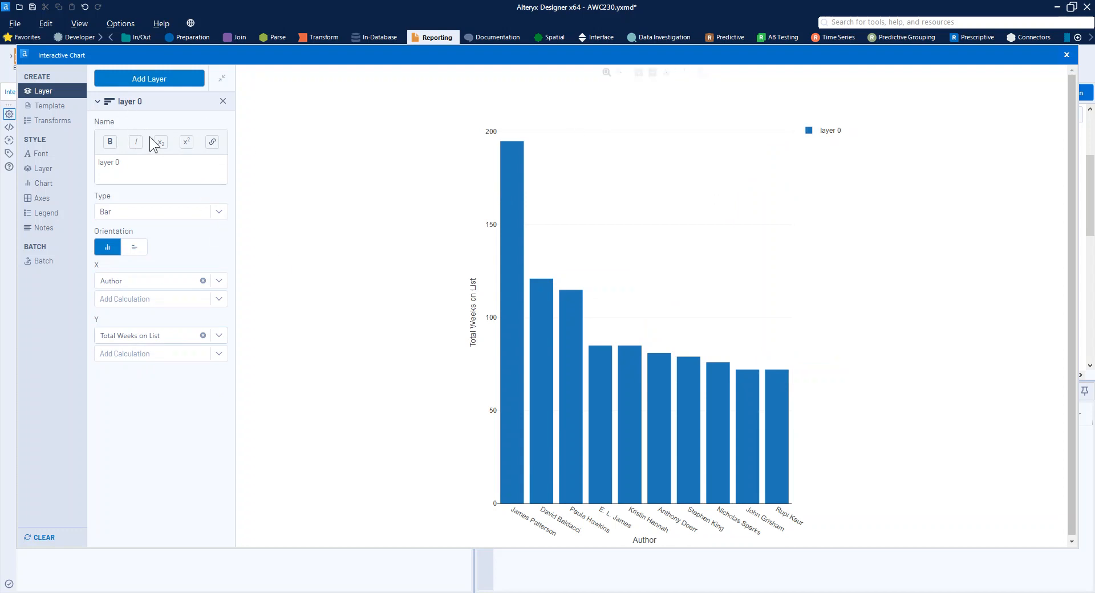
- Add a second layer of type Scatter with Author on X and Number of Books on a secondary Y-axis
{"action": "left_click", "coordinate": [130, 78]}
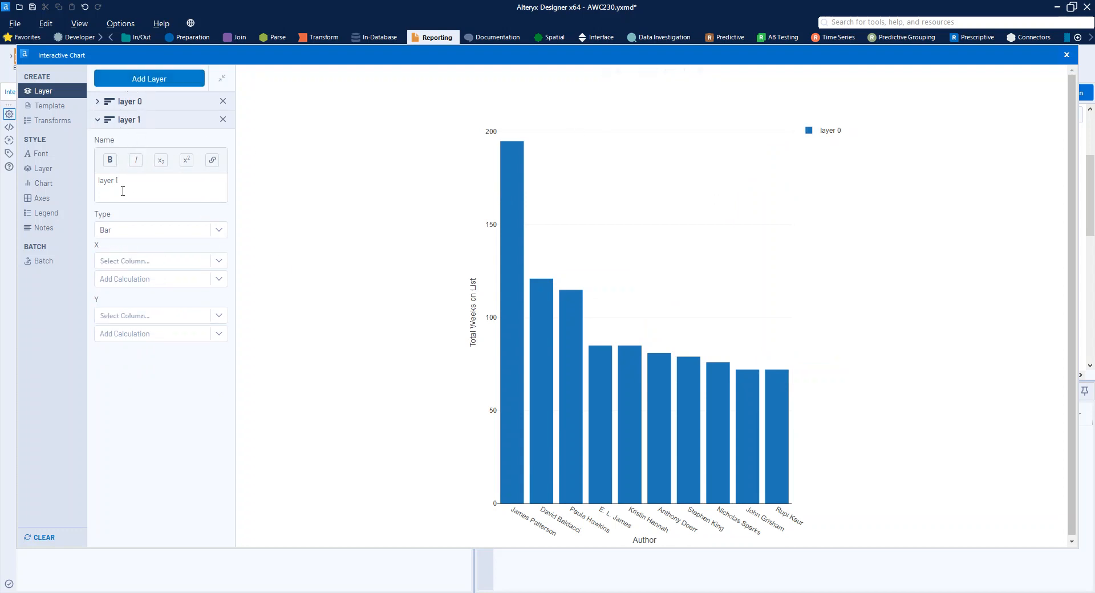
{"action": "left_click", "coordinate": [180, 234]}
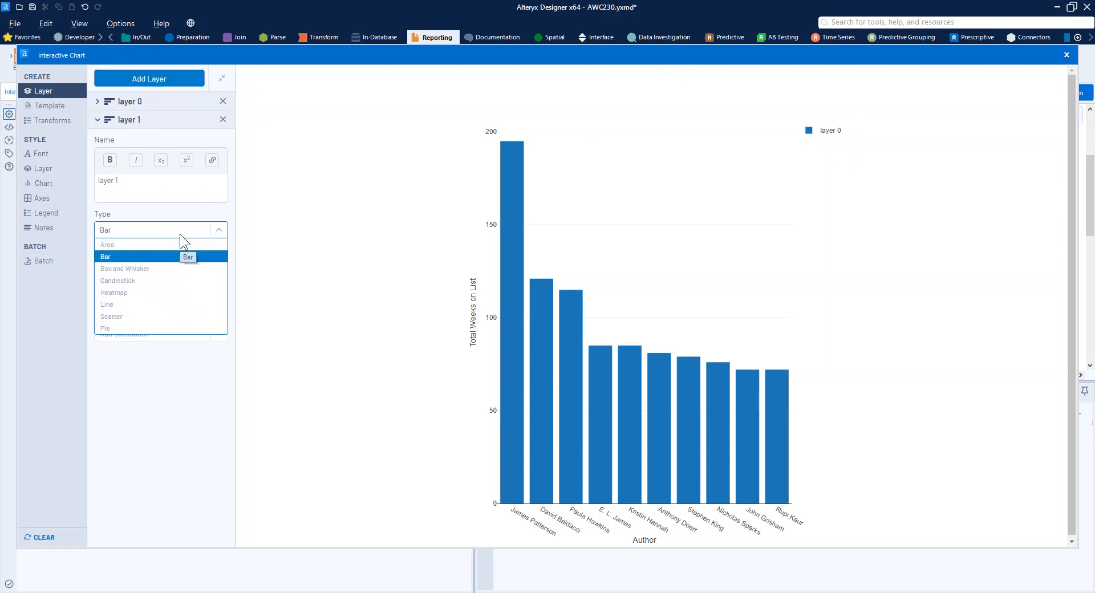
{"action": "left_click", "coordinate": [182, 316]}
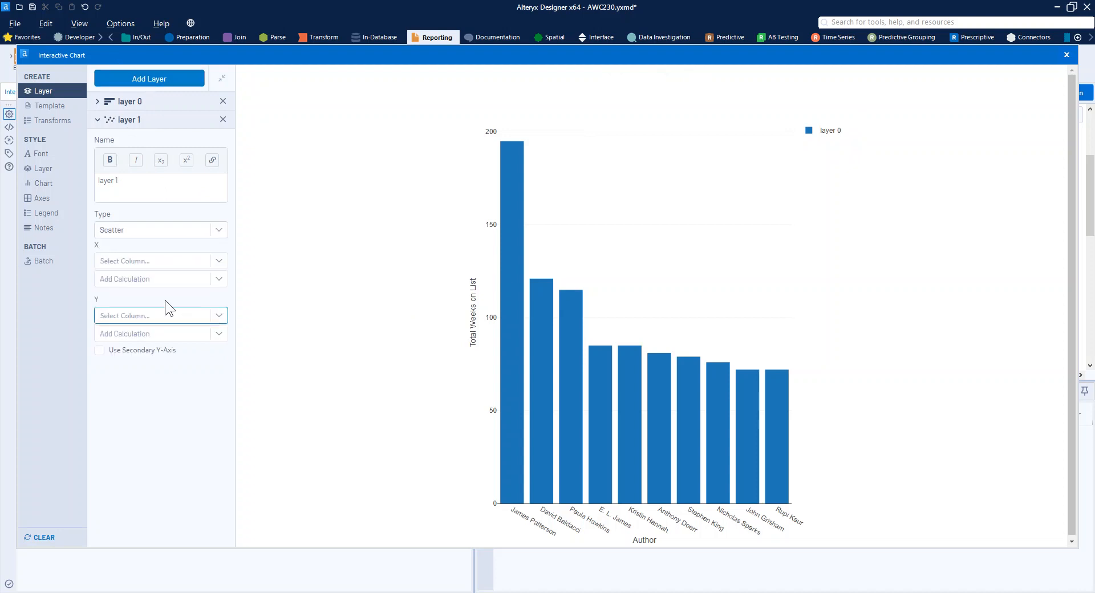
{"action": "left_click", "coordinate": [142, 261]}
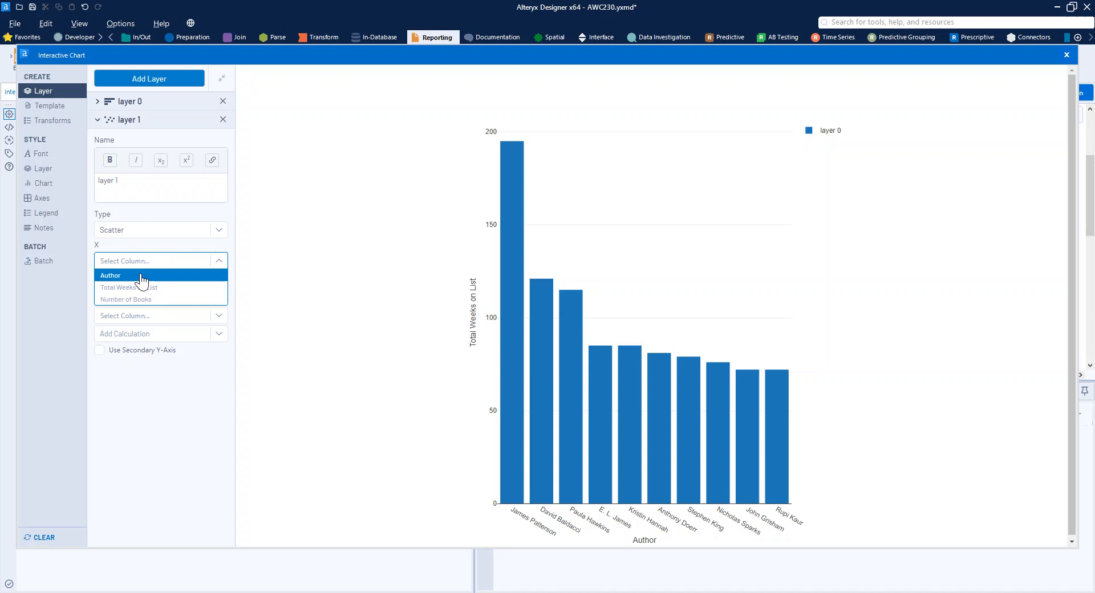
{"action": "left_click", "coordinate": [141, 276]}
{"action": "left_click", "coordinate": [142, 314]}
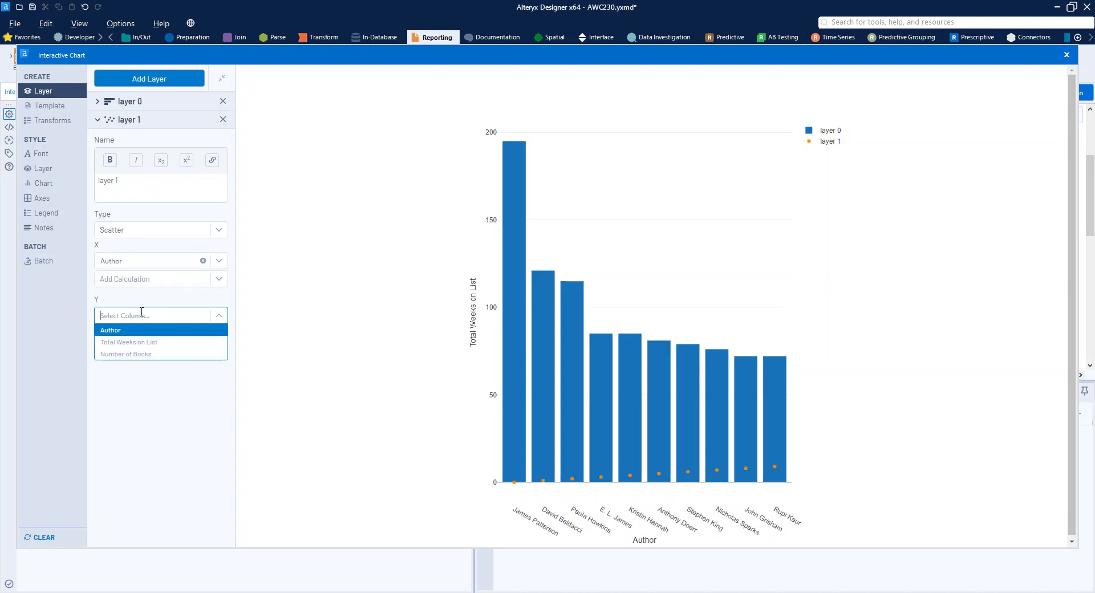
{"action": "left_click", "coordinate": [141, 354]}
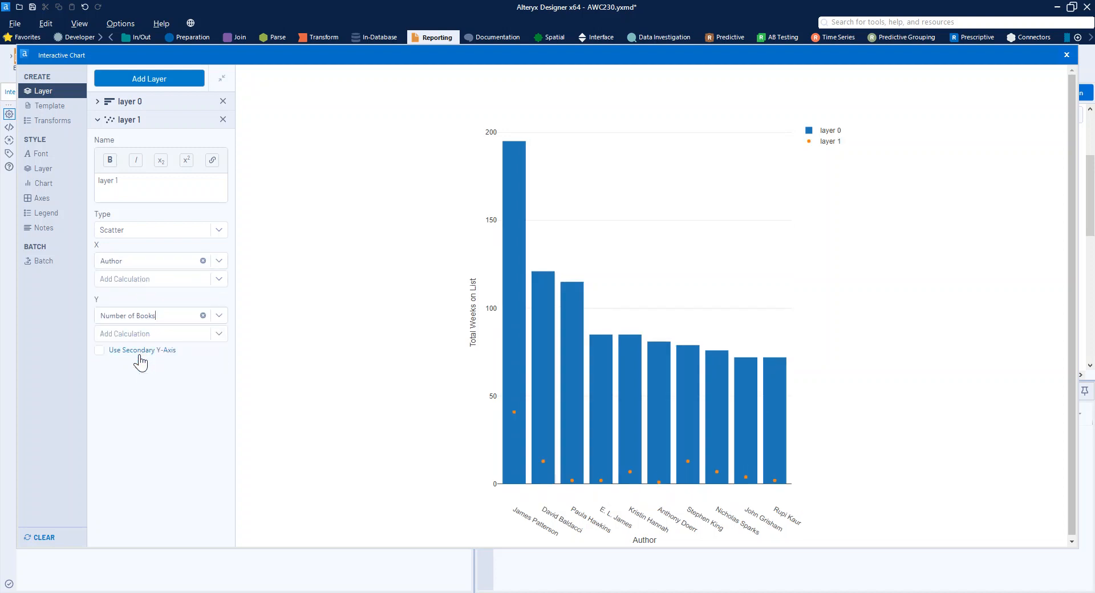
{"action": "left_click", "coordinate": [127, 352]}
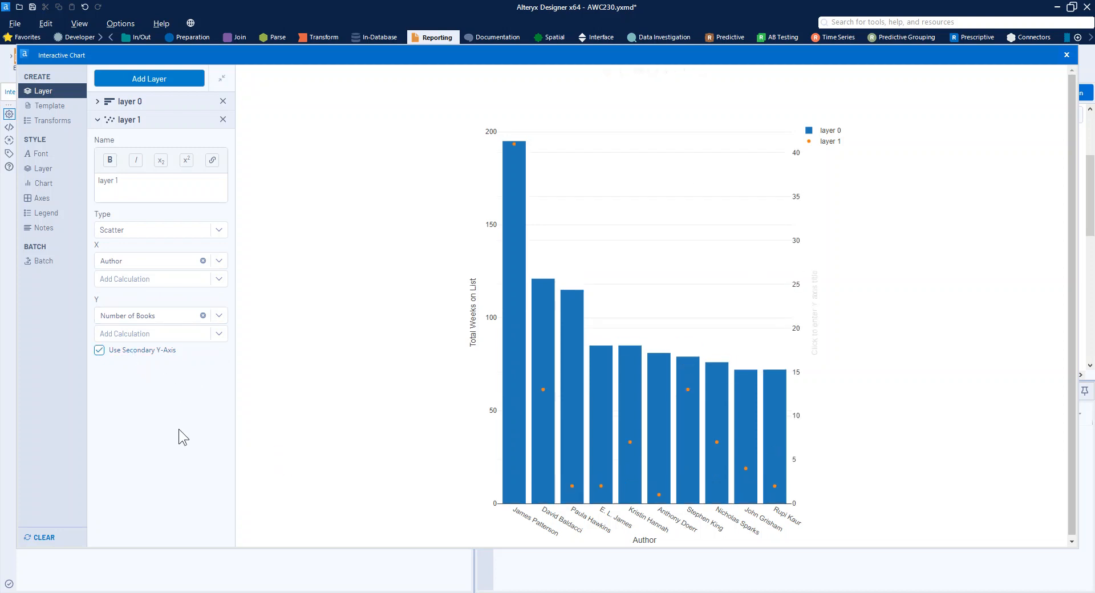
- Turn off the secondary Y-axis for the scatter layer and set layer 0's bar color to turquoise #79E9D7
{"action": "left_click", "coordinate": [131, 354]}
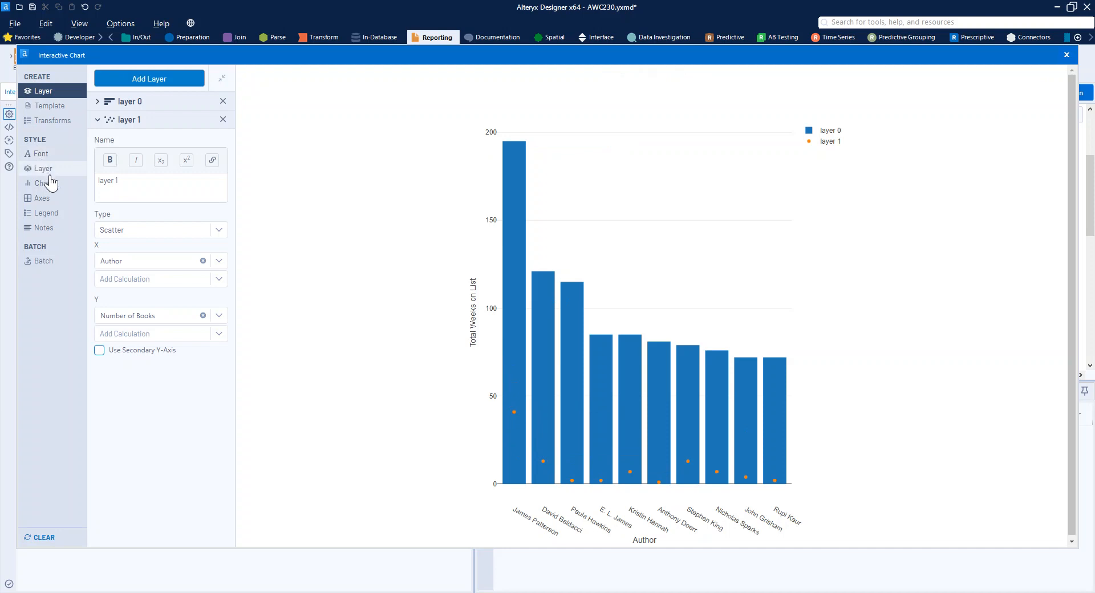
{"action": "left_click", "coordinate": [48, 199]}
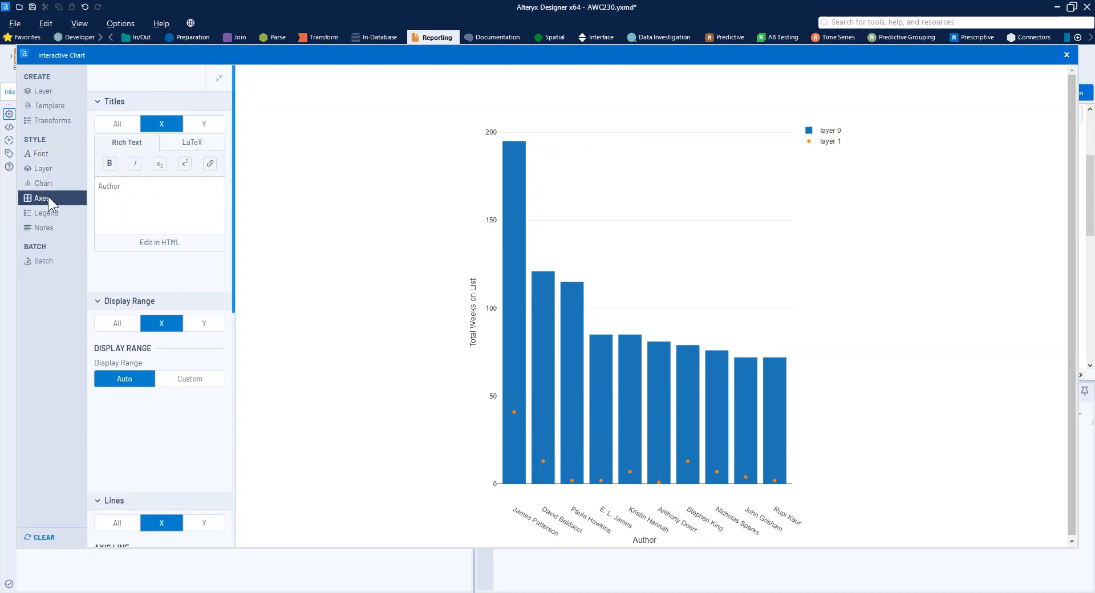
{"action": "left_click", "coordinate": [41, 168]}
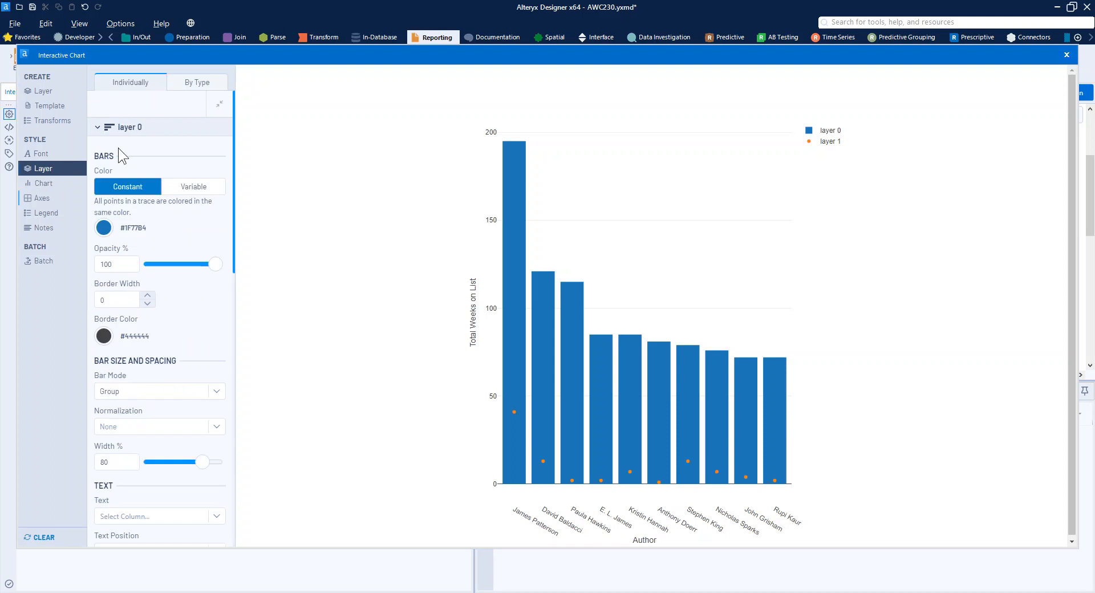
{"action": "left_click", "coordinate": [101, 229]}
{"action": "left_click", "coordinate": [202, 398]}
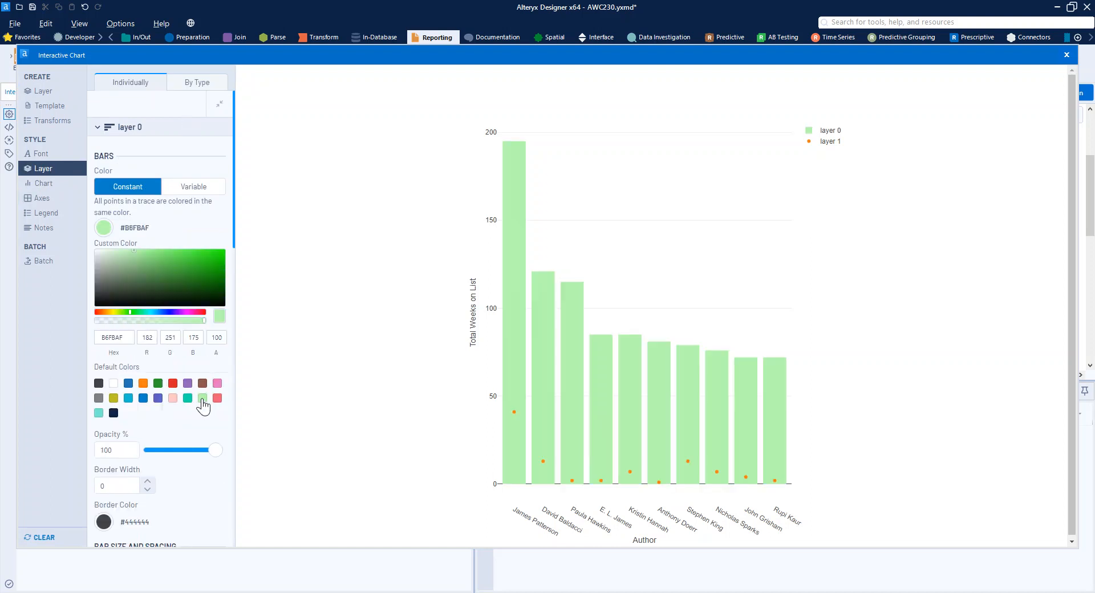
{"action": "left_click", "coordinate": [98, 413]}
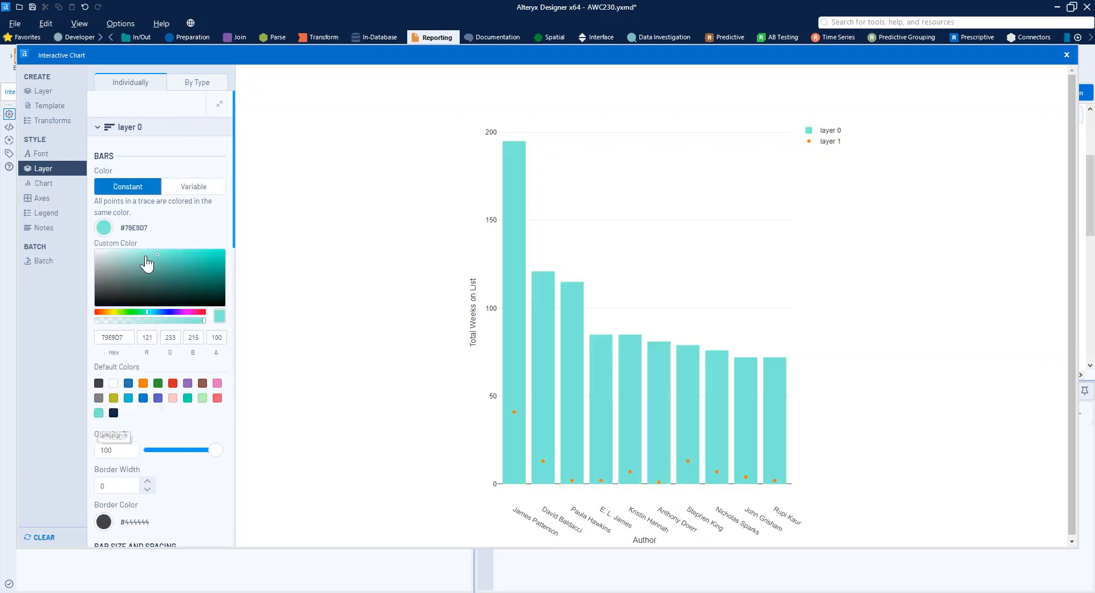
- Set the point color of scatter layer 1 to purple #9467BD
{"action": "left_click", "coordinate": [136, 130]}
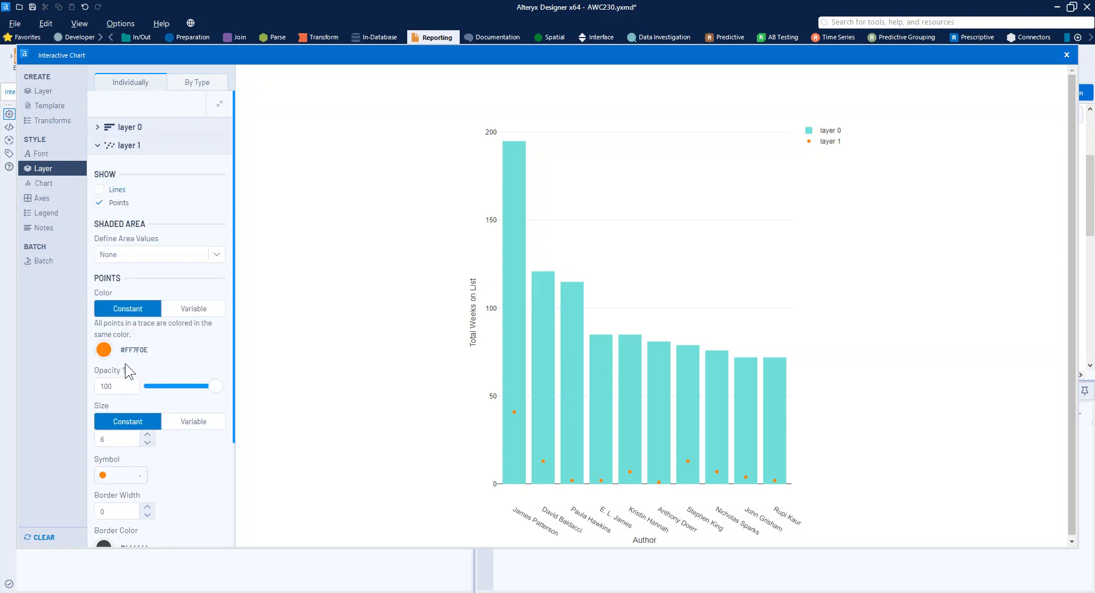
{"action": "left_click", "coordinate": [103, 349]}
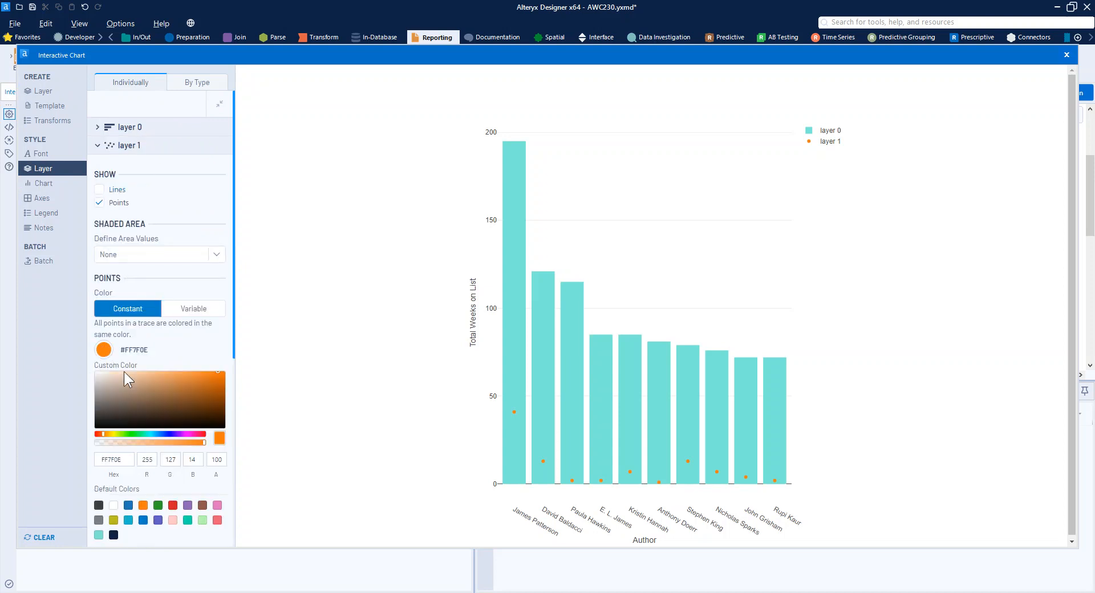
{"action": "left_click", "coordinate": [187, 505]}
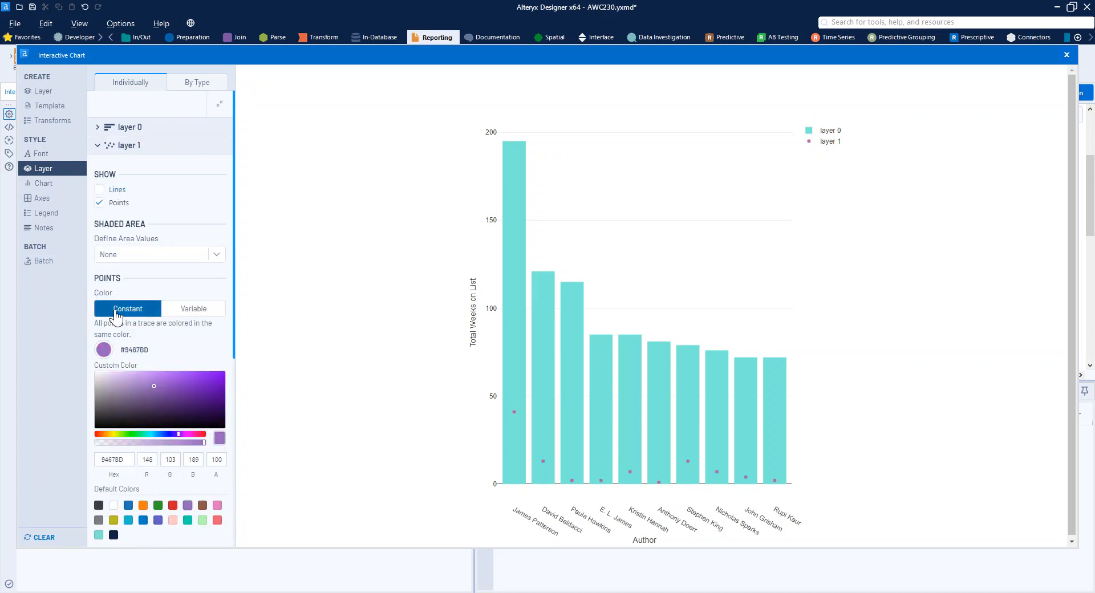
- Clear the titles of both the X and Y axes
{"action": "left_click", "coordinate": [42, 184]}
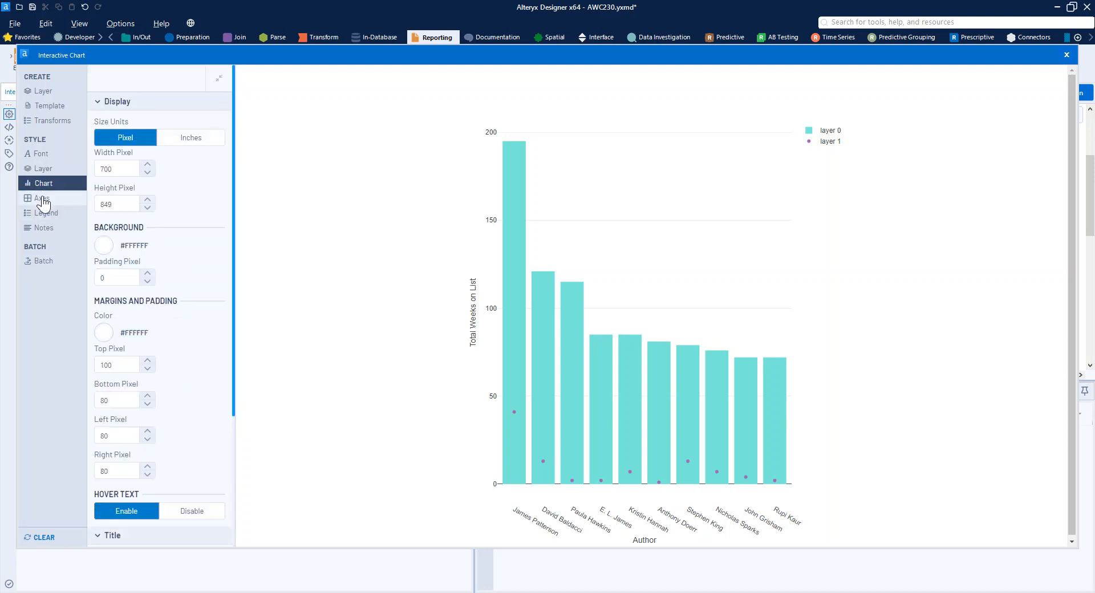
{"action": "left_click", "coordinate": [43, 200]}
{"action": "left_click", "coordinate": [121, 126]}
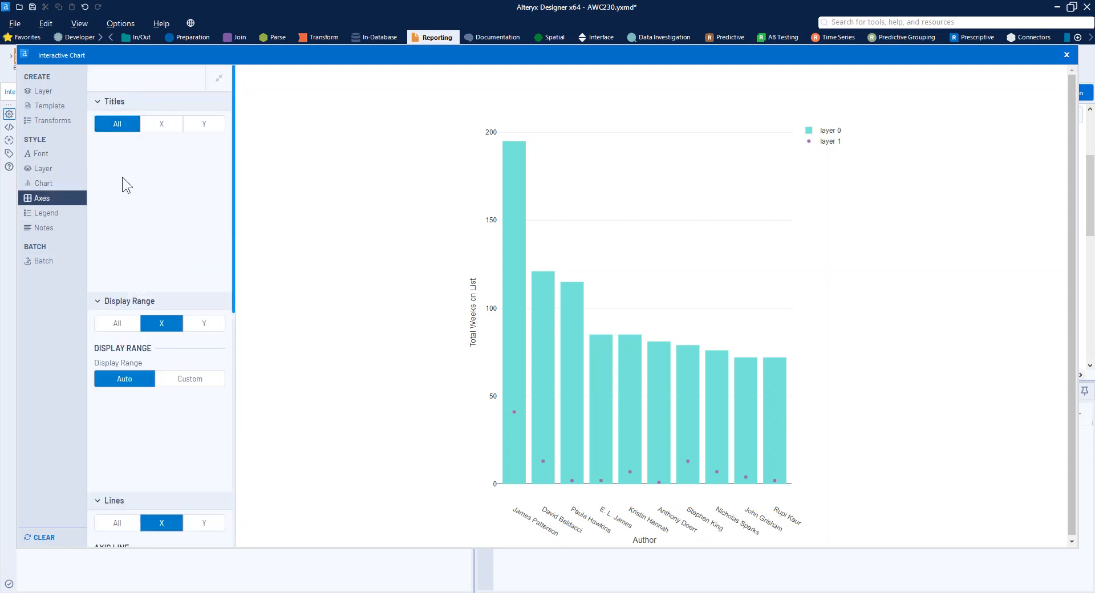
{"action": "left_click", "coordinate": [161, 124]}
{"action": "left_click_drag", "start_coordinate": [135, 186], "coordinate": [82, 200]}
{"action": "left_click", "coordinate": [204, 124]}
{"action": "left_click_drag", "start_coordinate": [168, 188], "coordinate": [91, 204]}
{"action": "key", "text": "BackSpace"}
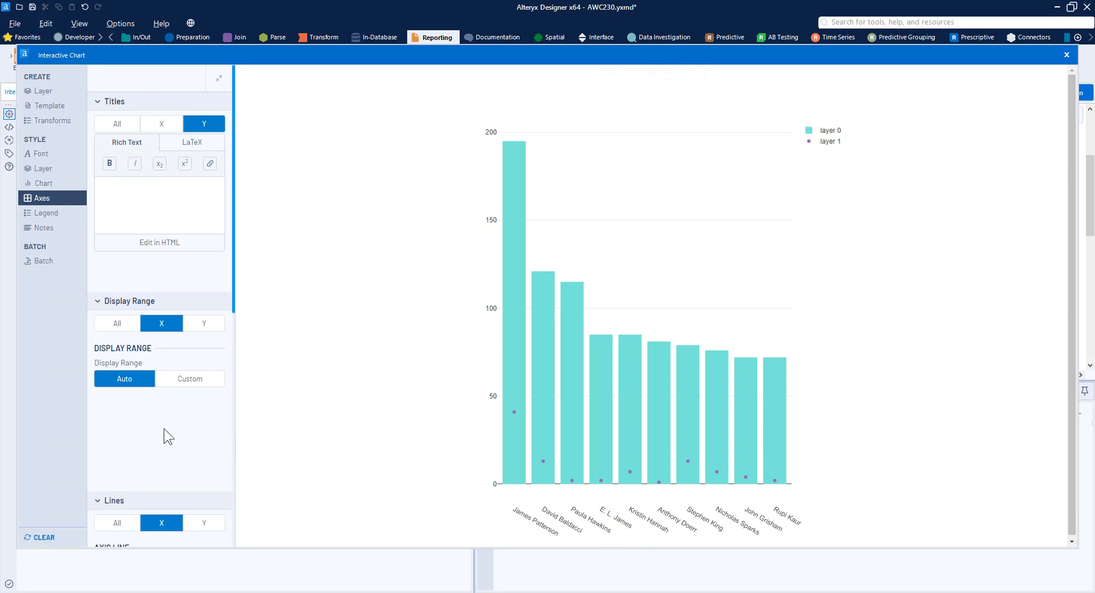
- Switch the Y-axis to a custom display range with a minimum of 0
{"action": "scroll", "coordinate": [158, 414], "scroll_direction": "down", "scroll_amount": 2}
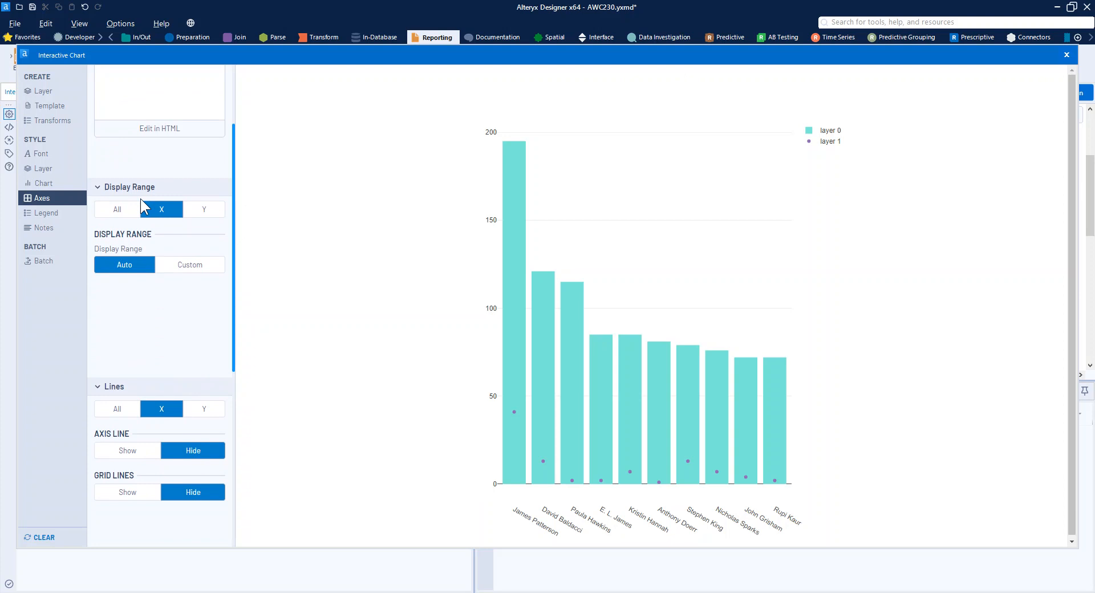
{"action": "left_click", "coordinate": [203, 209]}
{"action": "left_click", "coordinate": [176, 267]}
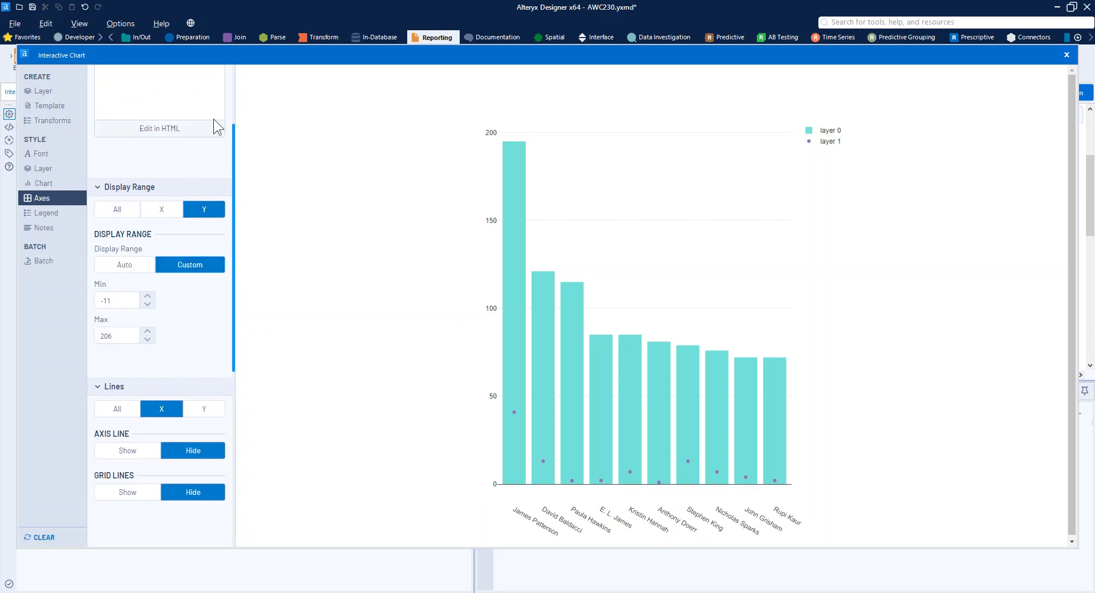
{"action": "left_click", "coordinate": [147, 306]}
{"action": "left_click", "coordinate": [148, 306]}
{"action": "left_click", "coordinate": [147, 306]}
{"action": "left_click", "coordinate": [147, 306]}
{"action": "left_click", "coordinate": [147, 305]}
{"action": "left_click", "coordinate": [147, 299]}
{"action": "double_click", "coordinate": [105, 301]}
{"action": "type", "text": "0"}
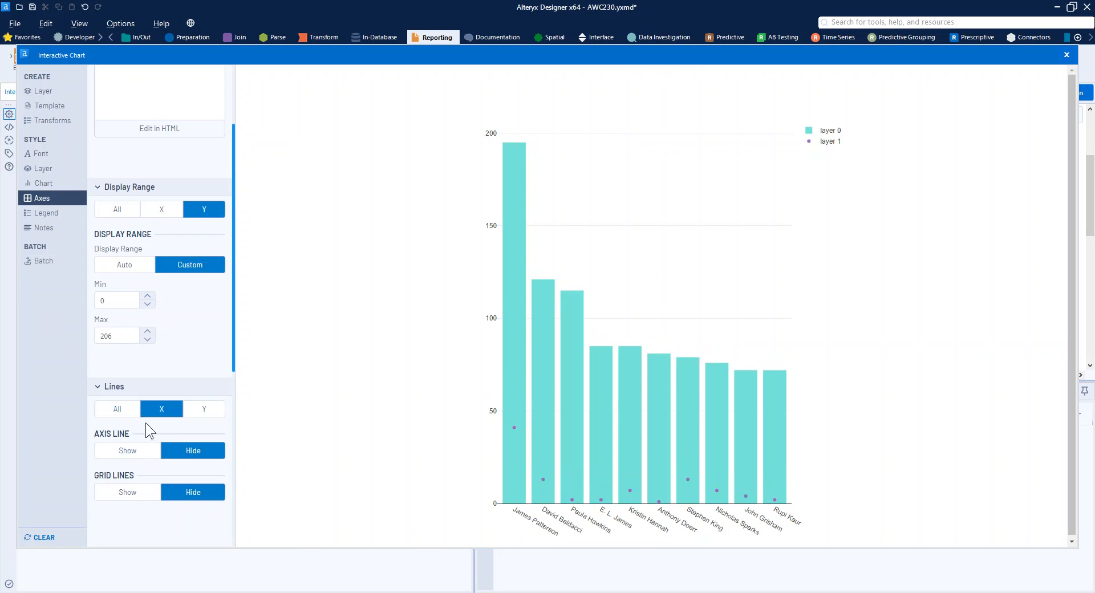
- Hide the Y-axis grid lines, show the Y axis line, and close the chart configuration
{"action": "scroll", "coordinate": [145, 423], "scroll_direction": "down", "scroll_amount": 1}
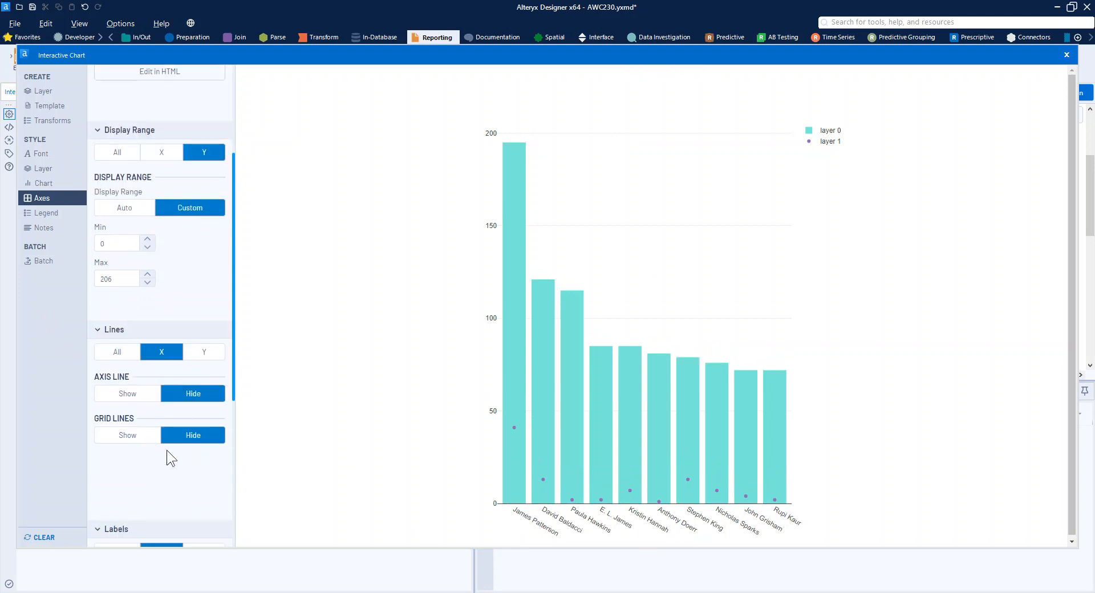
{"action": "left_click", "coordinate": [190, 354]}
{"action": "left_click", "coordinate": [188, 436]}
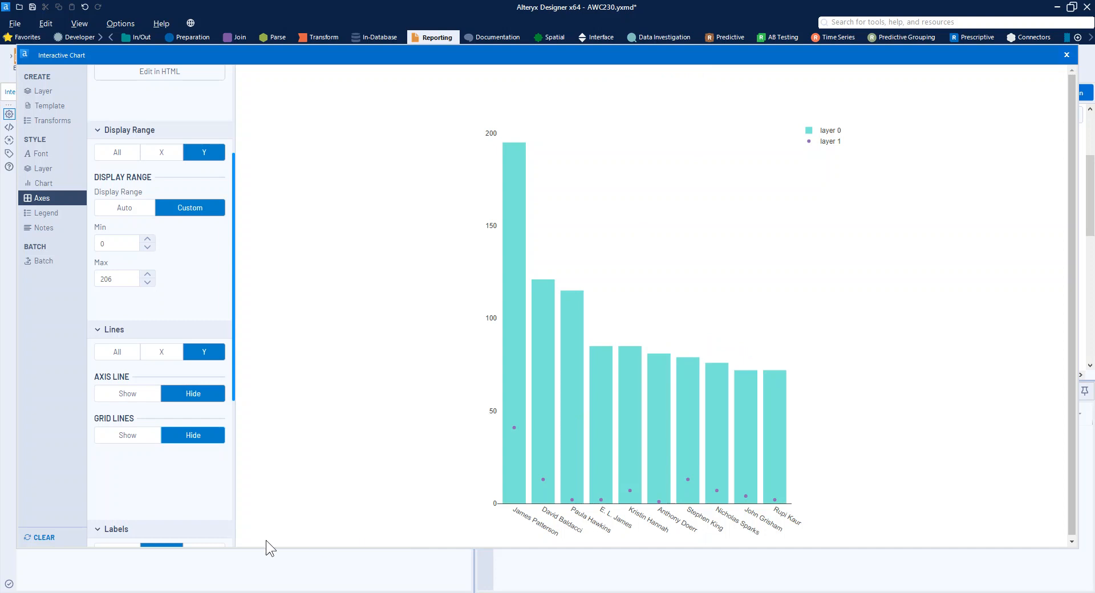
{"action": "left_click", "coordinate": [136, 398]}
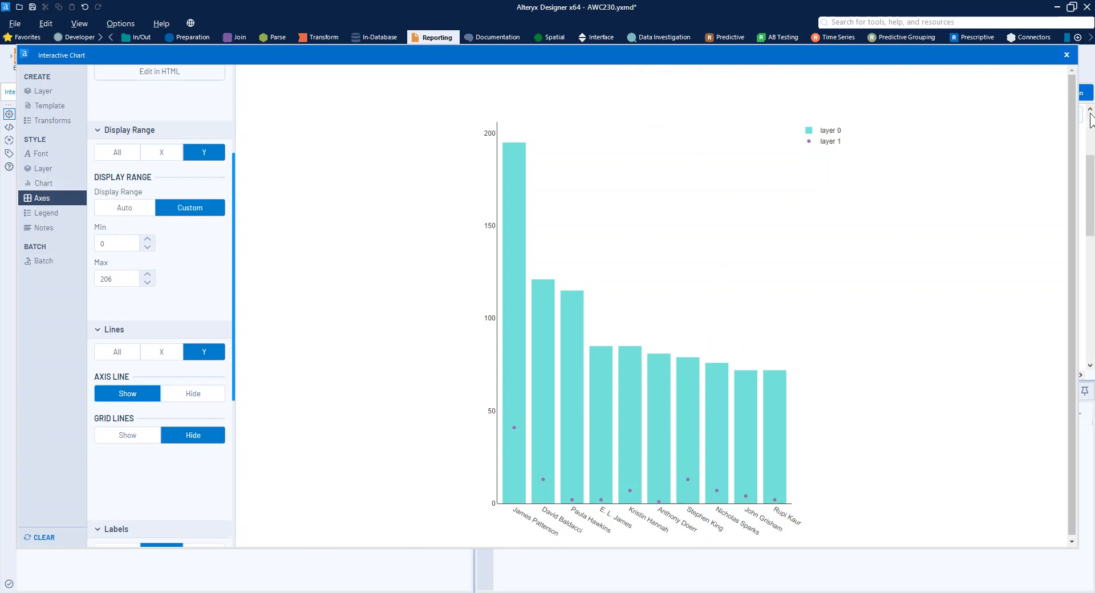
{"action": "left_click", "coordinate": [1066, 55]}
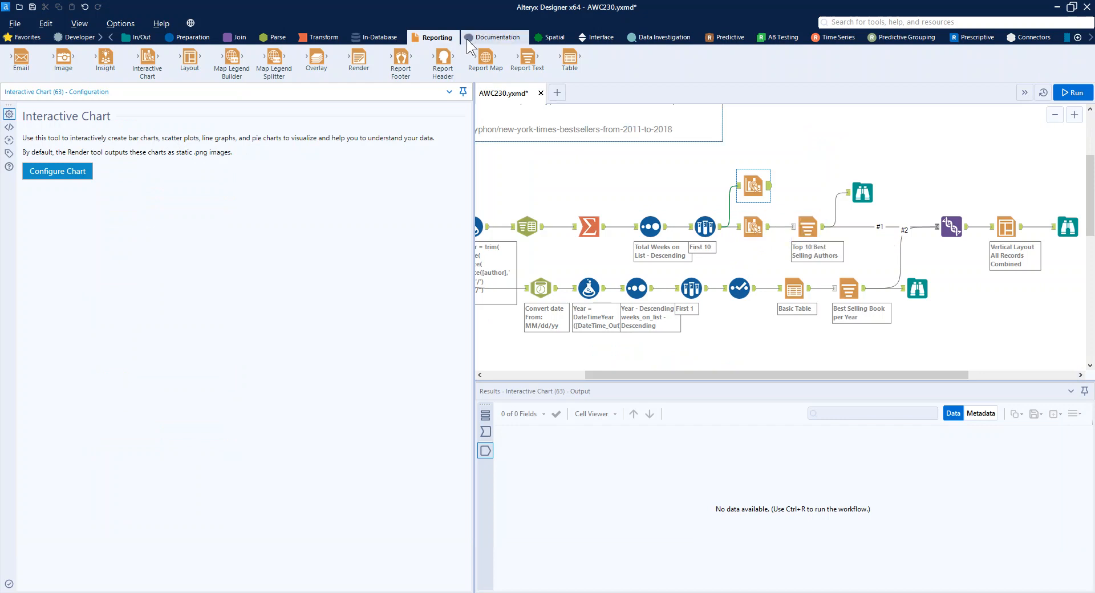
- View the Top 10 Best Selling Authors Report Text settings and the rendered chart in its Browse tool
{"action": "left_click", "coordinate": [808, 222]}
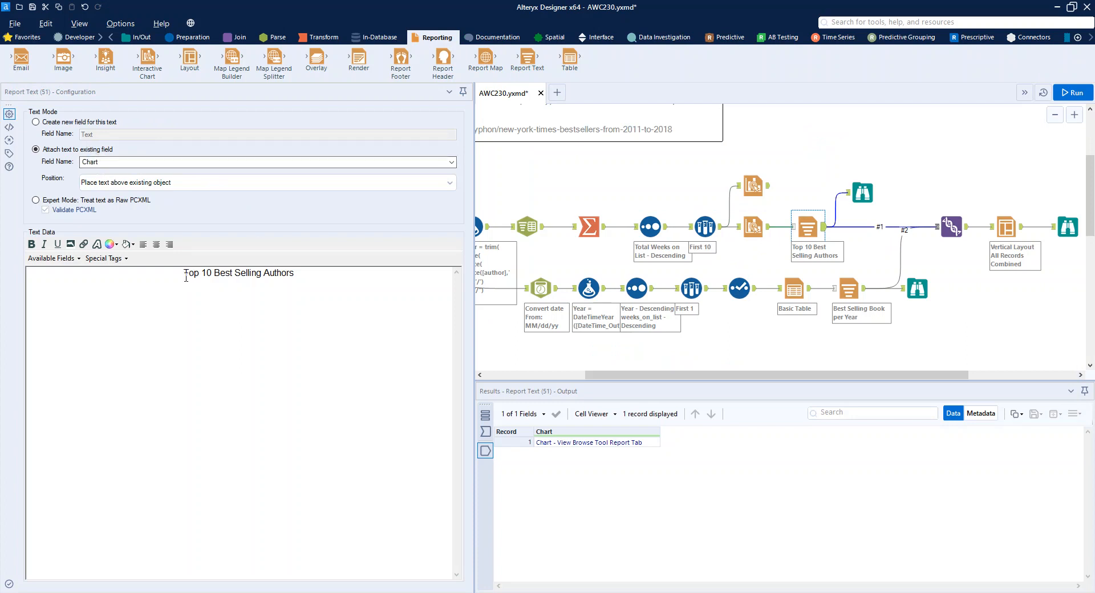
{"action": "left_click", "coordinate": [858, 197]}
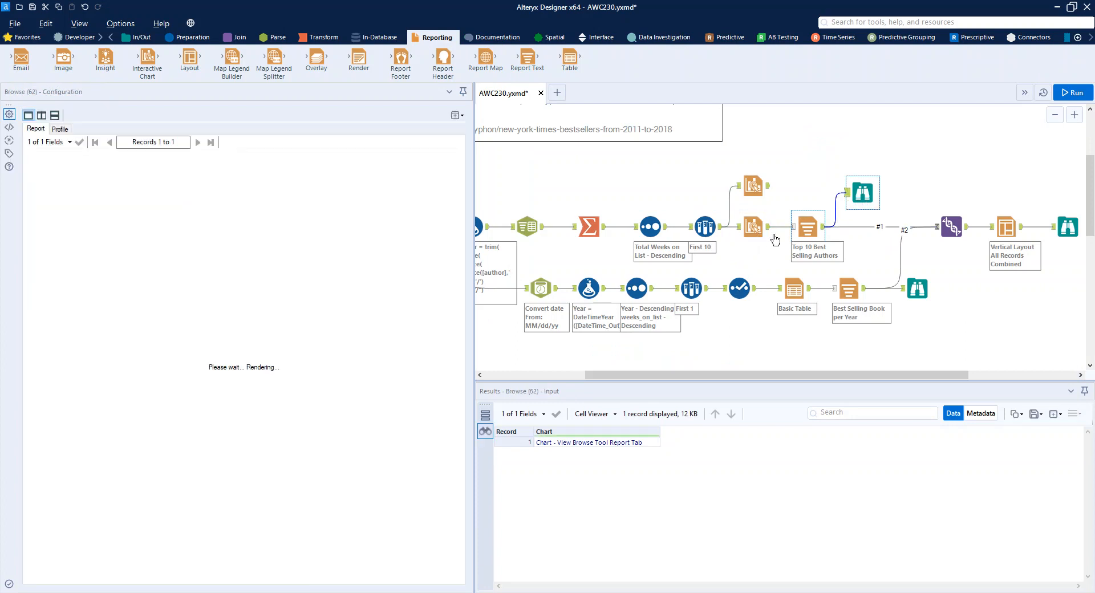
{"action": "scroll", "coordinate": [354, 439], "scroll_direction": "down", "scroll_amount": 2}
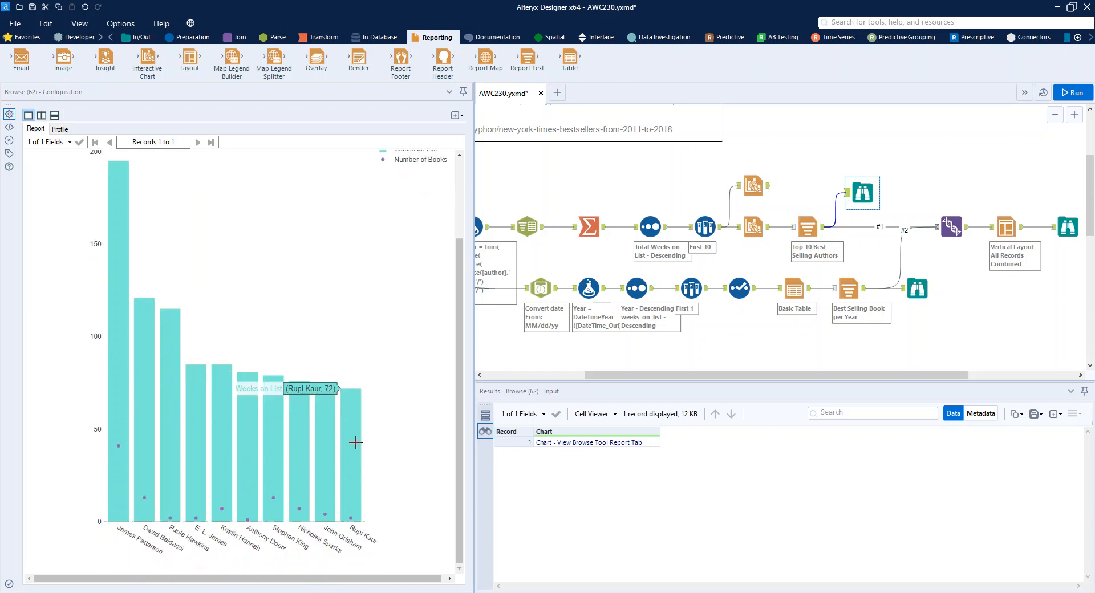
{"action": "scroll", "coordinate": [426, 501], "scroll_direction": "up", "scroll_amount": 3}
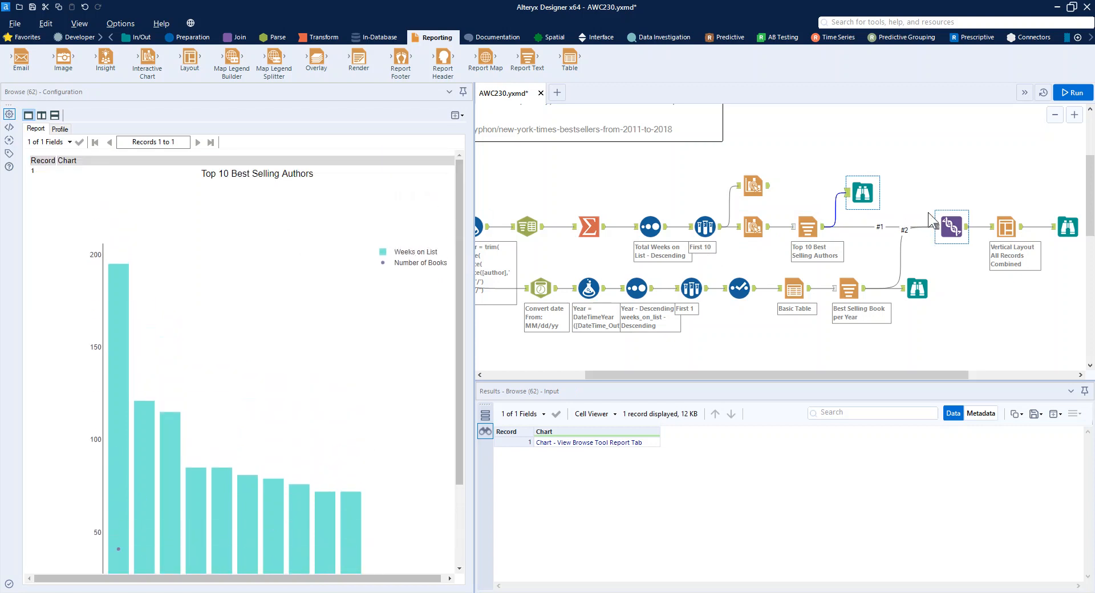
- Review the lower branch's settings from the DateTime conversion through the First 1 Sample tool, including the sample's output columns
{"action": "left_click_drag", "start_coordinate": [866, 379], "coordinate": [802, 367]}
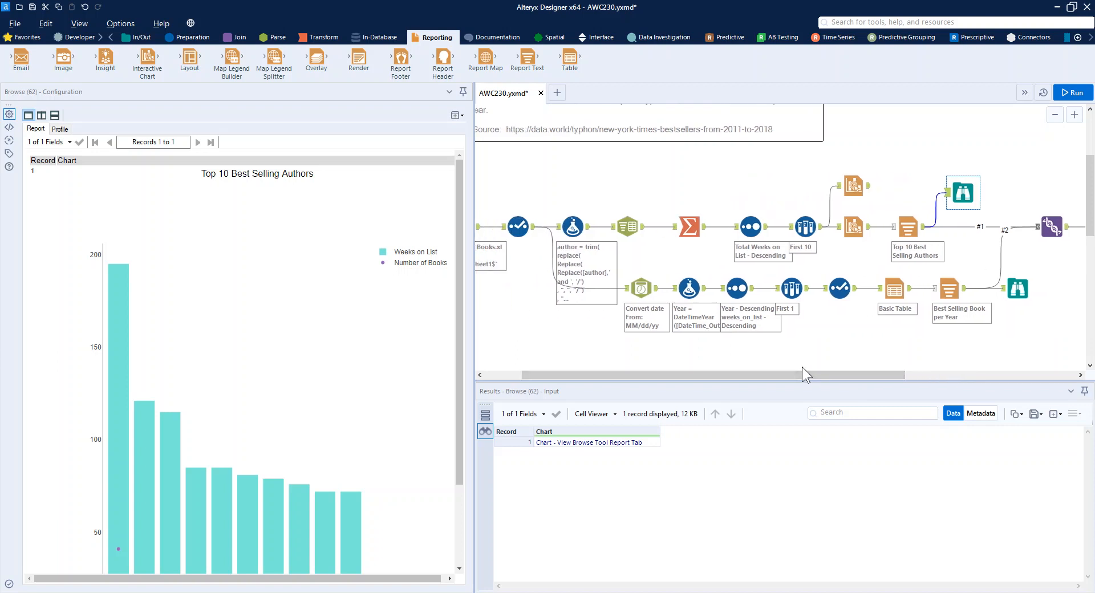
{"action": "left_click", "coordinate": [643, 284]}
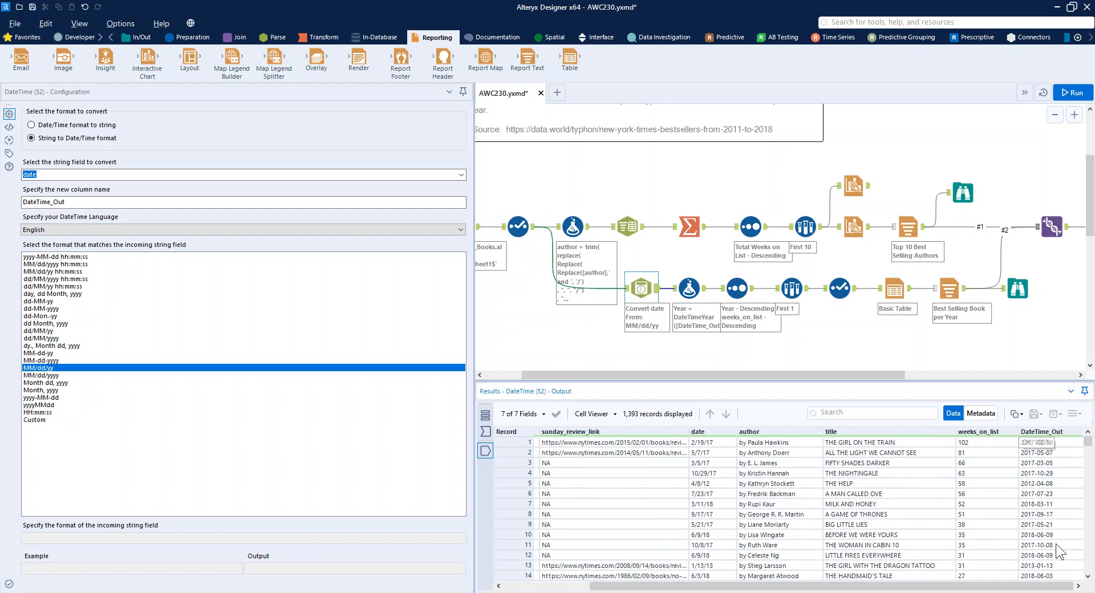
{"action": "left_click", "coordinate": [684, 292]}
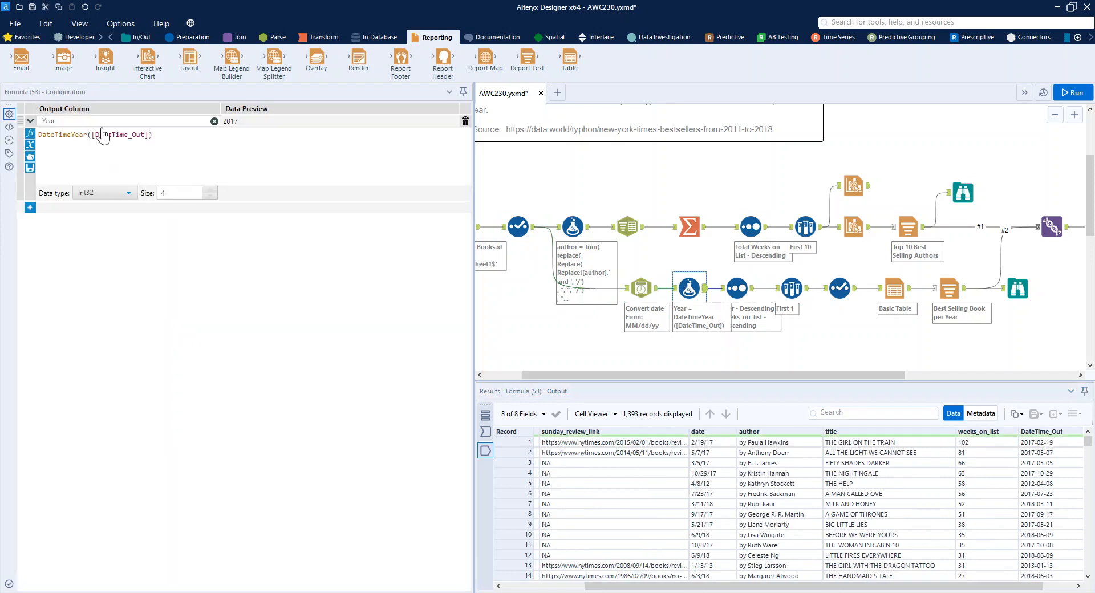
{"action": "left_click", "coordinate": [737, 288]}
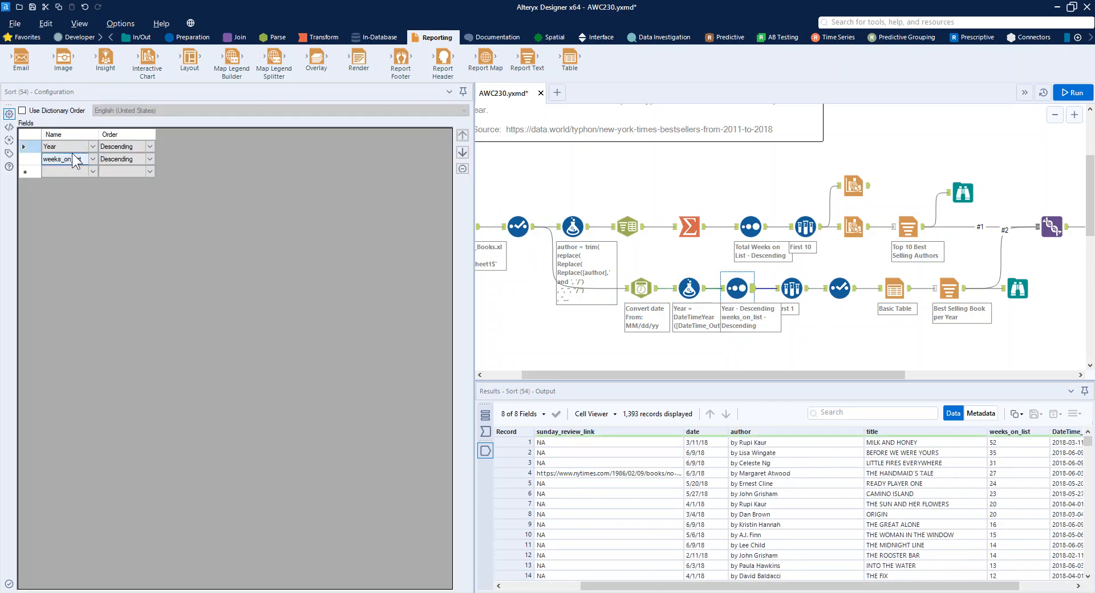
{"action": "left_click", "coordinate": [791, 288]}
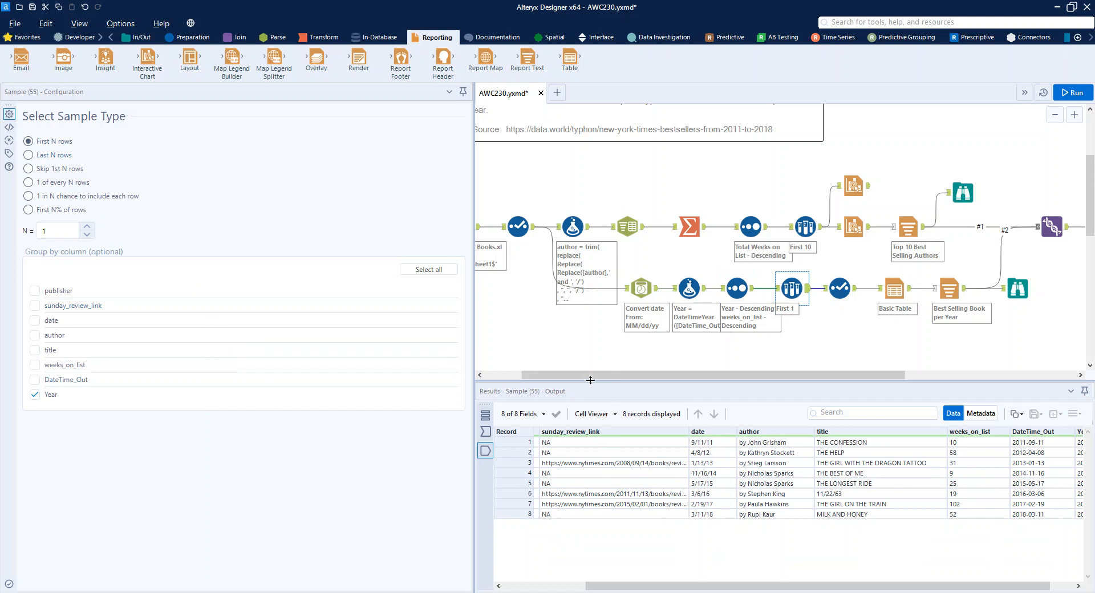
{"action": "left_click_drag", "start_coordinate": [587, 375], "coordinate": [710, 374]}
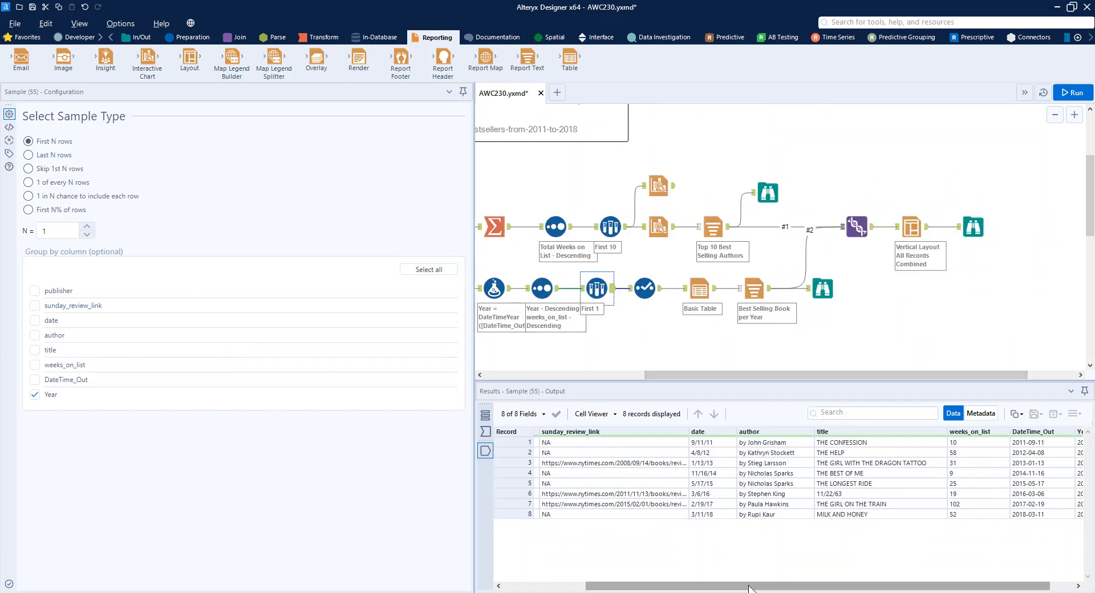
{"action": "left_click_drag", "start_coordinate": [763, 586], "coordinate": [831, 585]}
- Review the lower branch's Select tool, the Basic Table's per-column settings, and the Best Selling Book per Year Report Text
{"action": "left_click", "coordinate": [644, 288]}
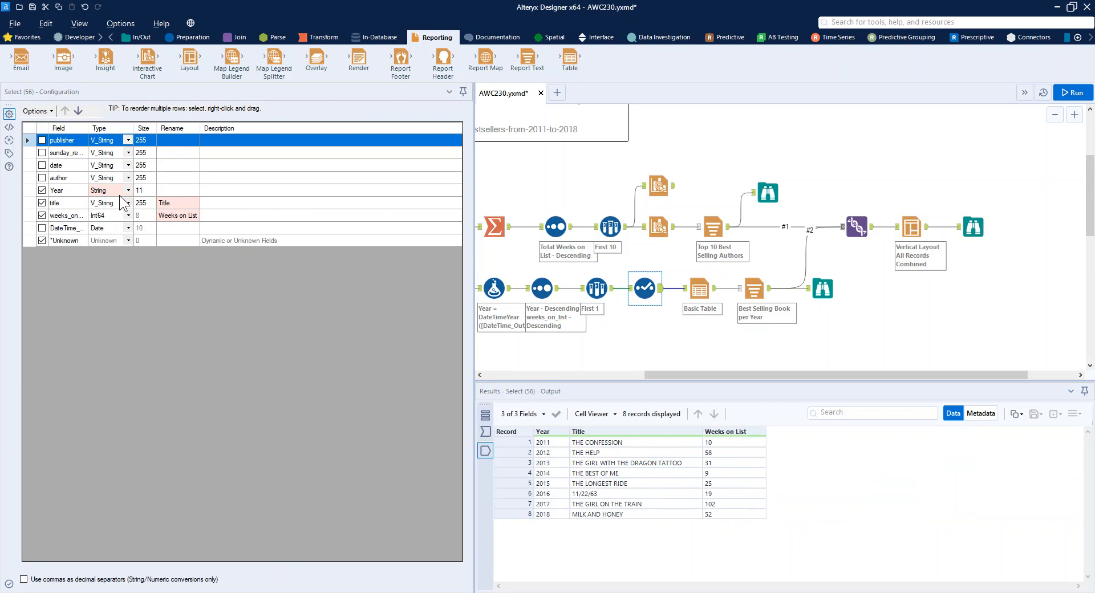
{"action": "left_click", "coordinate": [688, 288]}
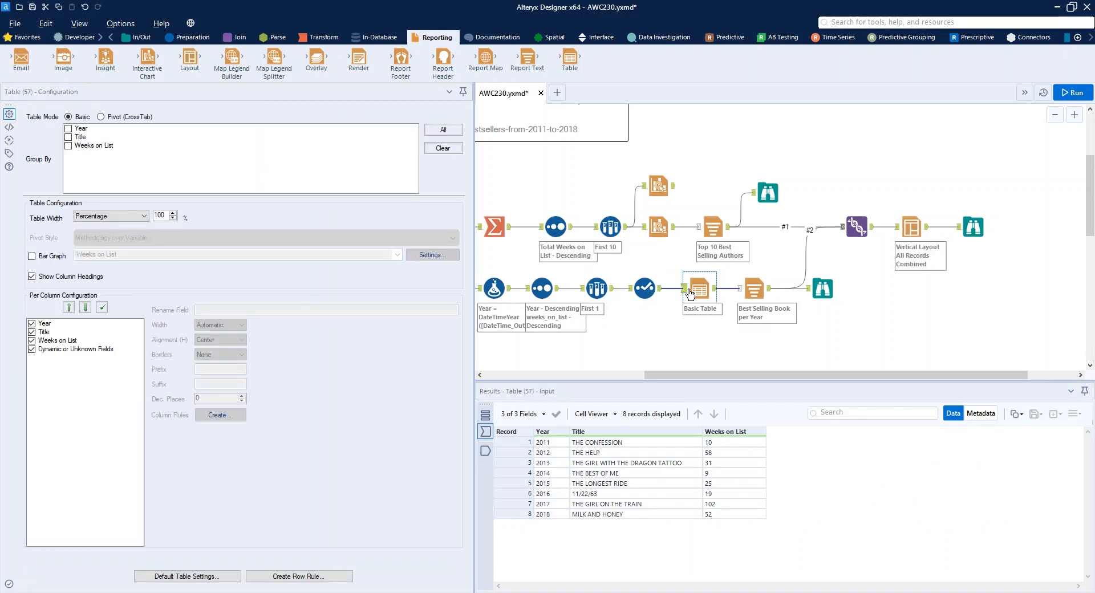
{"action": "left_click", "coordinate": [48, 324]}
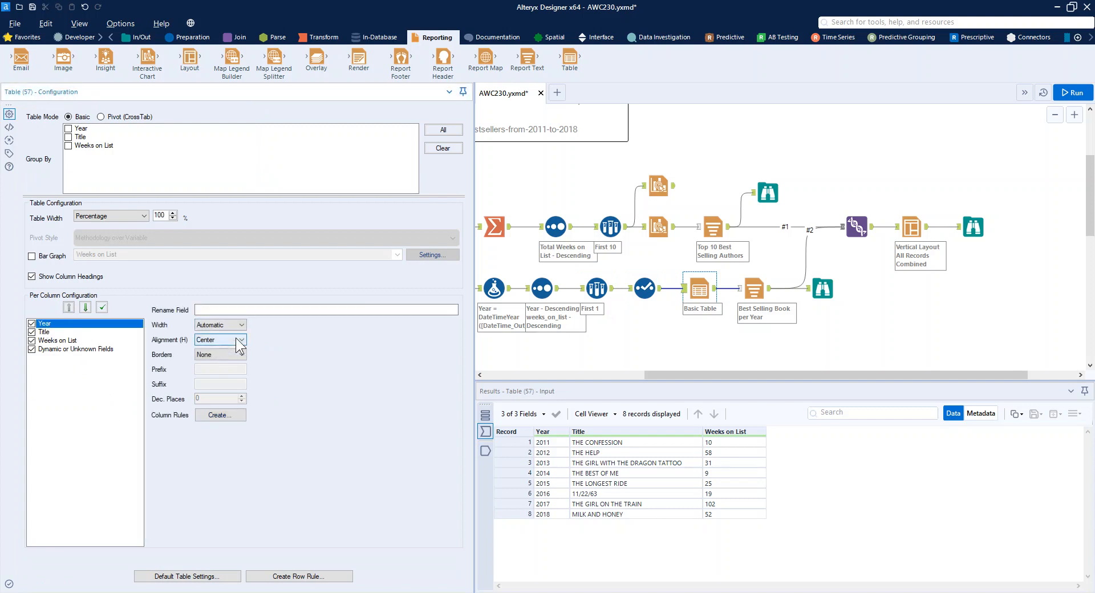
{"action": "left_click", "coordinate": [85, 332]}
{"action": "left_click", "coordinate": [94, 341]}
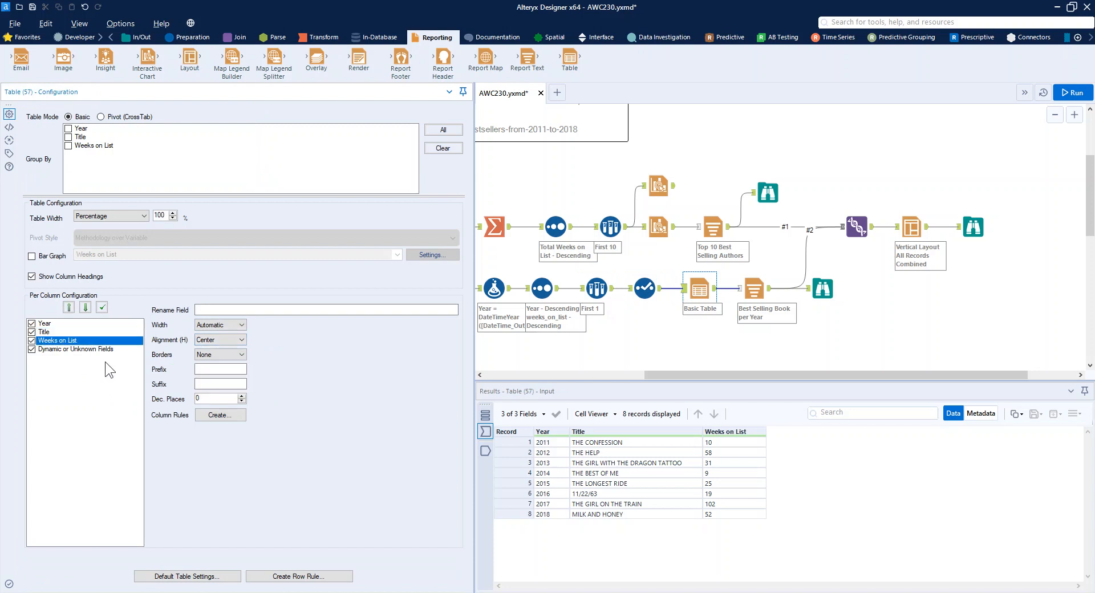
{"action": "left_click", "coordinate": [751, 290]}
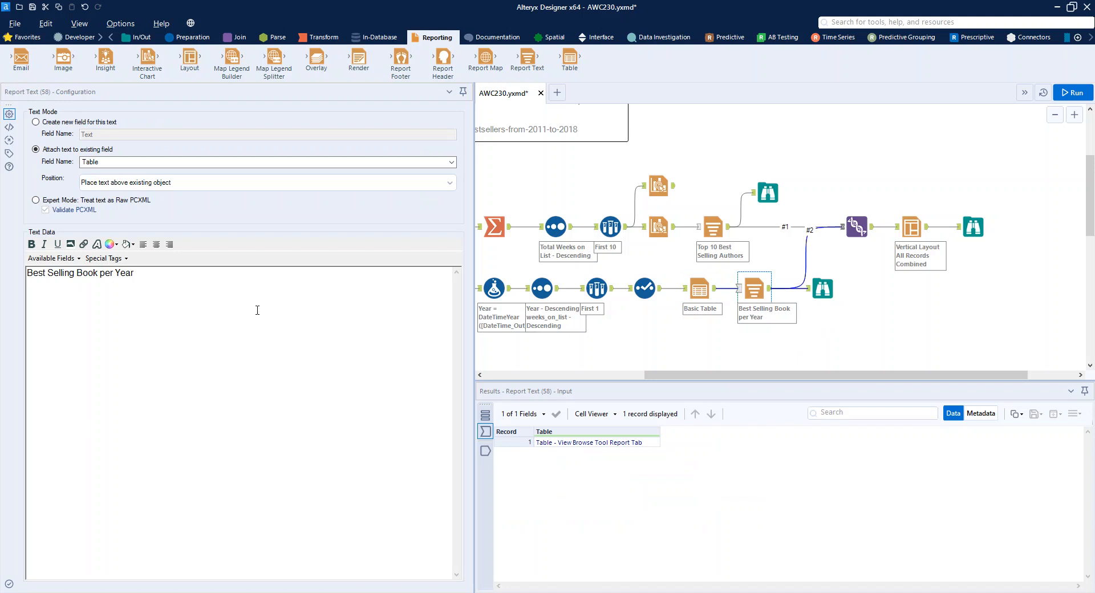
- Examine the Union and vertical Layout settings and the combined report in the final Browse tool
{"action": "left_click", "coordinate": [853, 228]}
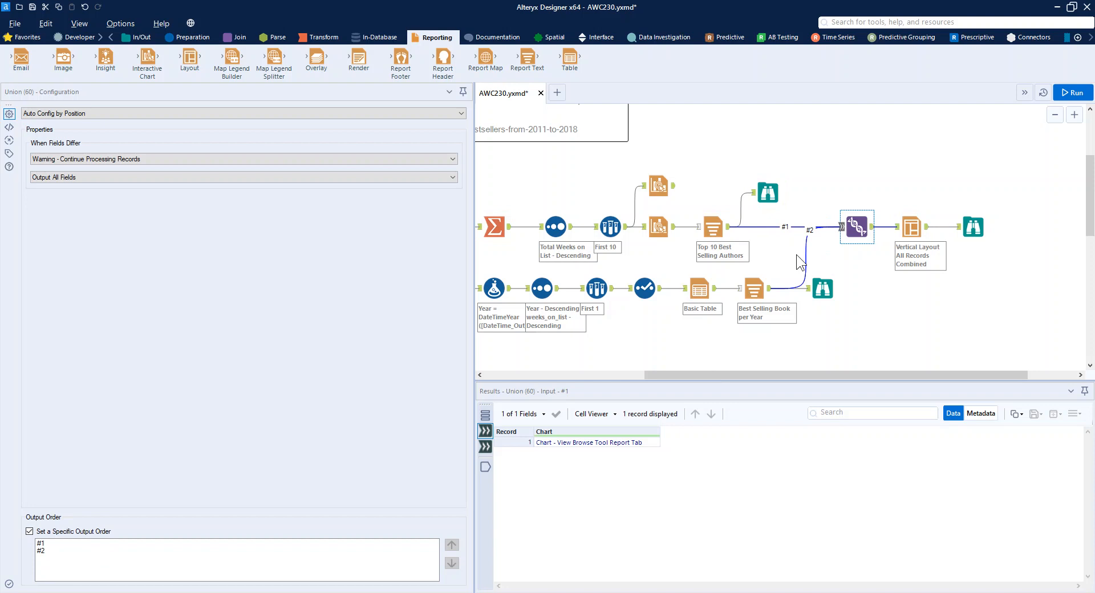
{"action": "left_click", "coordinate": [911, 226]}
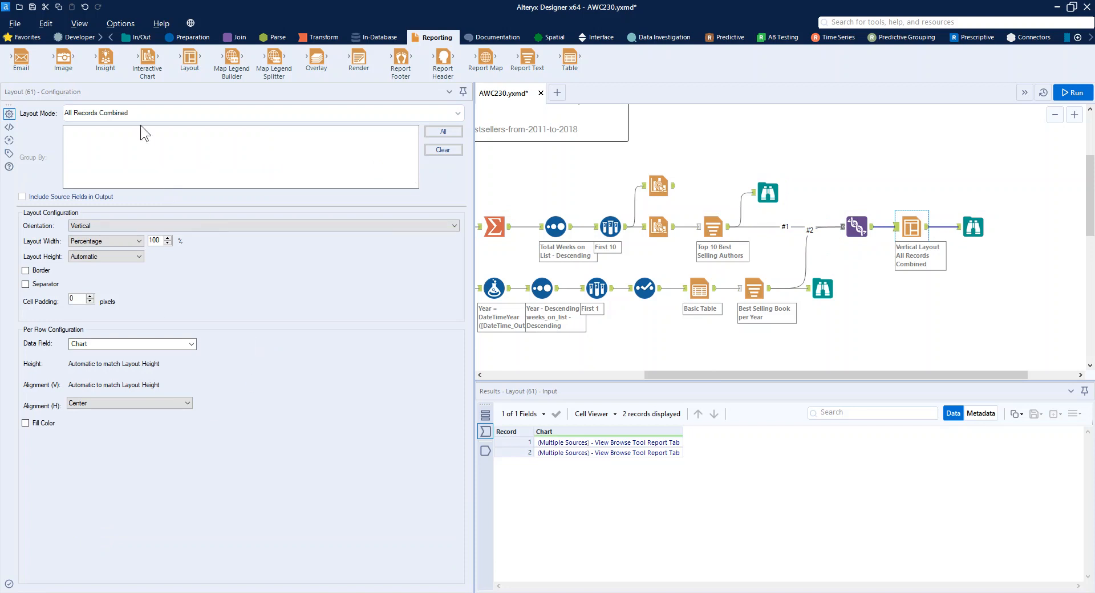
{"action": "left_click", "coordinate": [973, 226]}
{"action": "scroll", "coordinate": [276, 359], "scroll_direction": "down", "scroll_amount": 5}
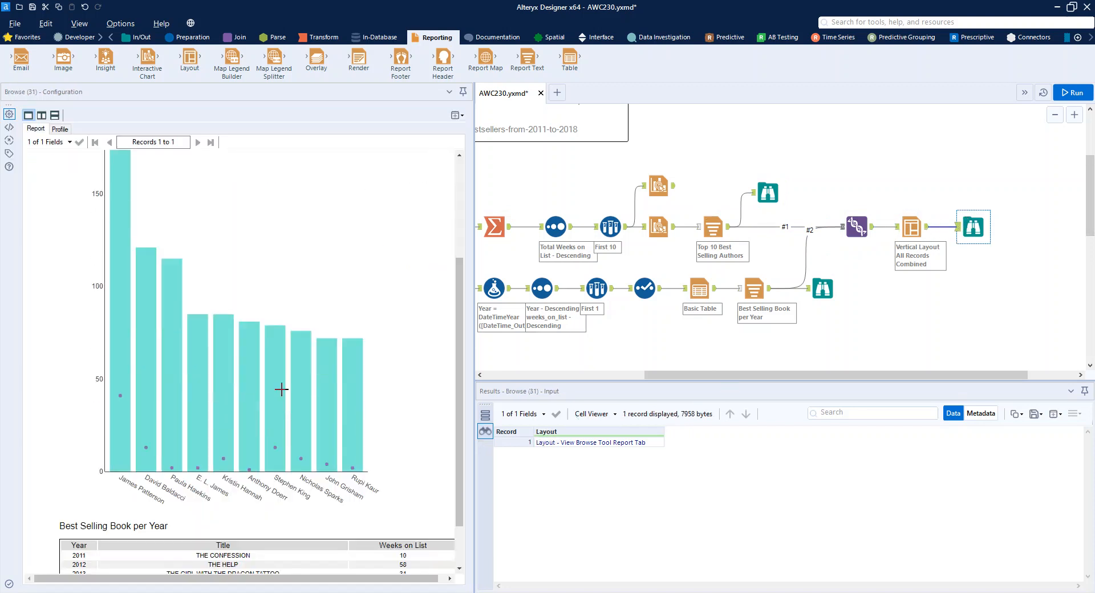
{"action": "scroll", "coordinate": [405, 439], "scroll_direction": "up", "scroll_amount": 5}
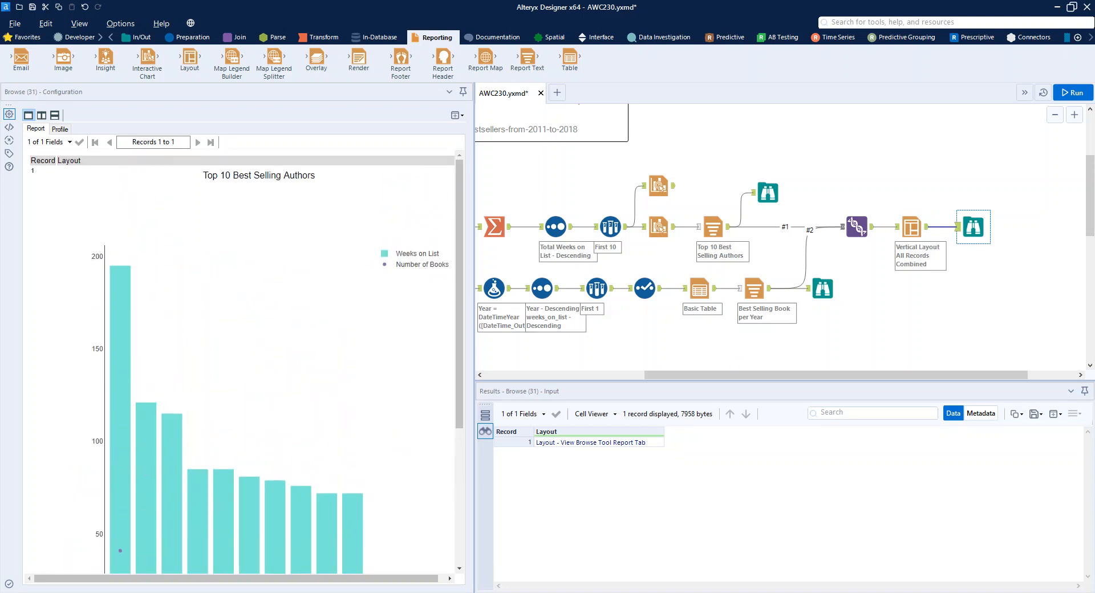